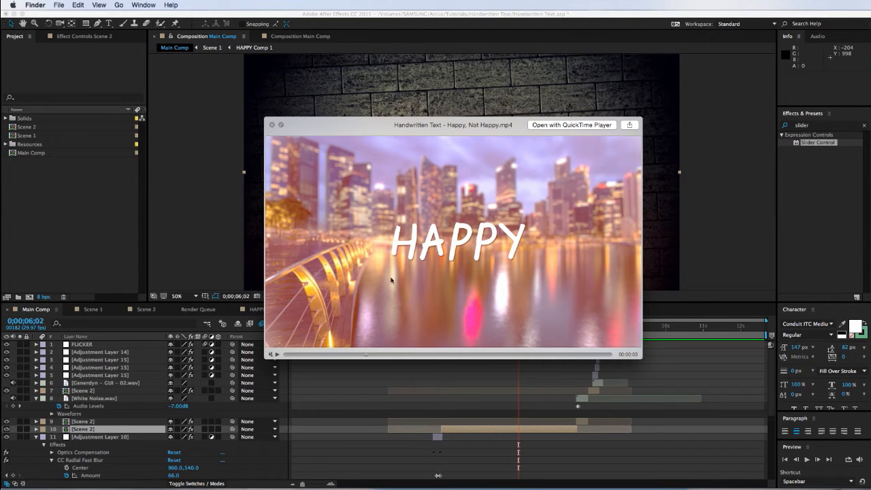
Step: Review the NOT HAPPY section in the Handwritten Text - Happy, Not Happy.mp4 preview and in the Main Comp timeline
left_click(474, 354)
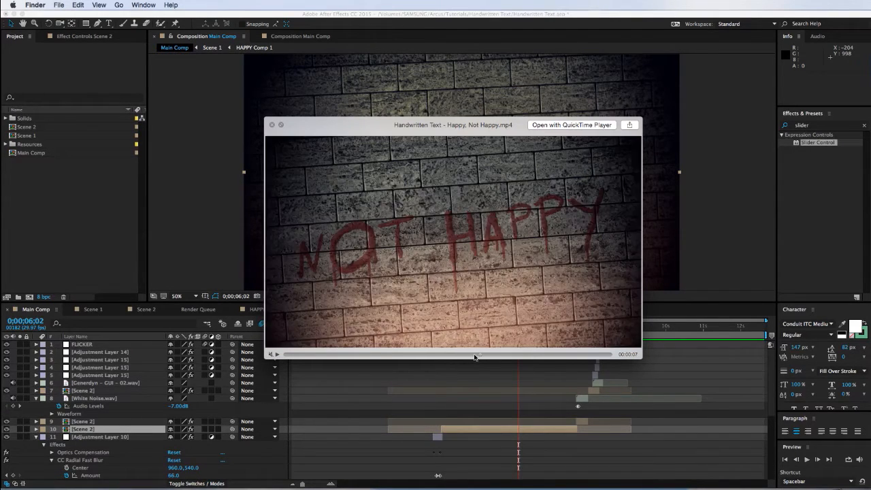
left_click(437, 358)
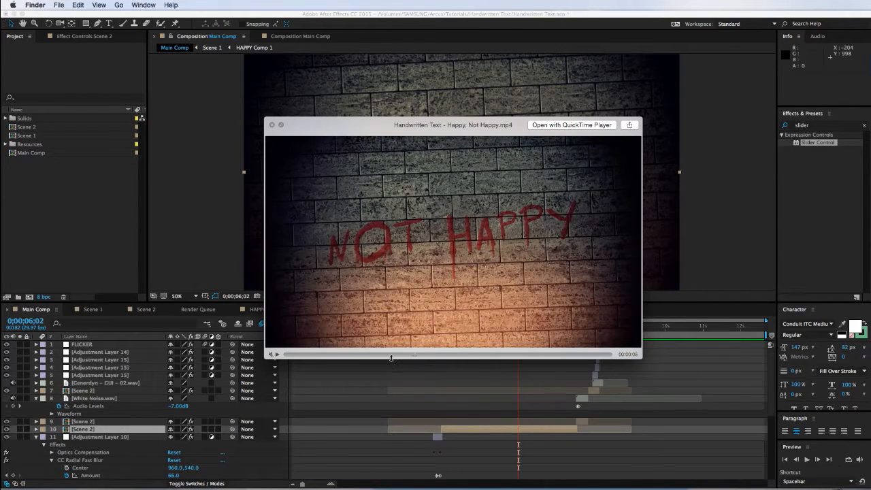
left_click(390, 360)
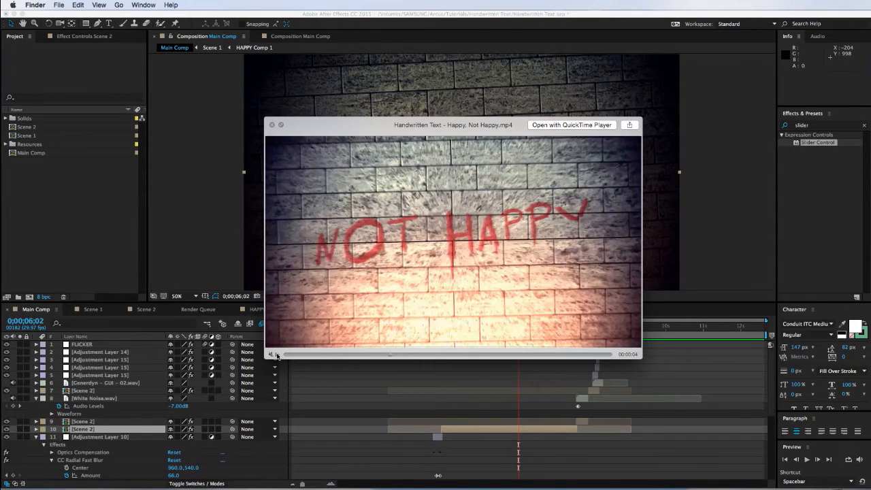
left_click(277, 355)
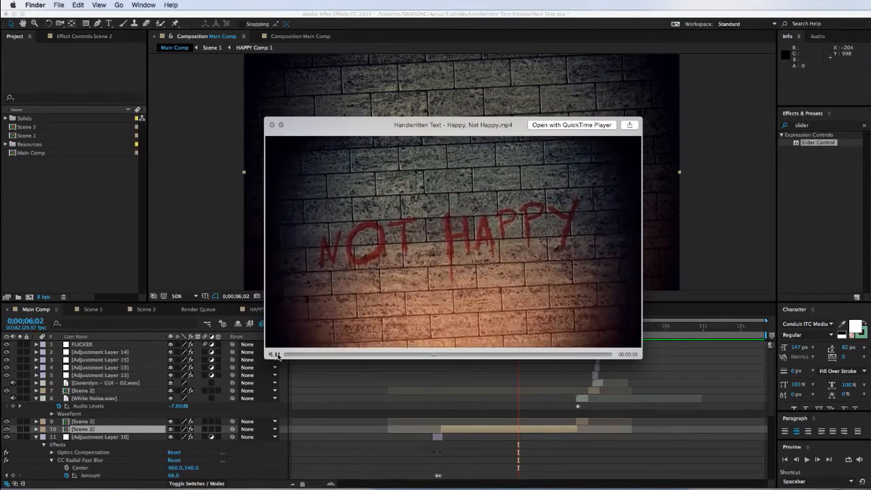
left_click(277, 354)
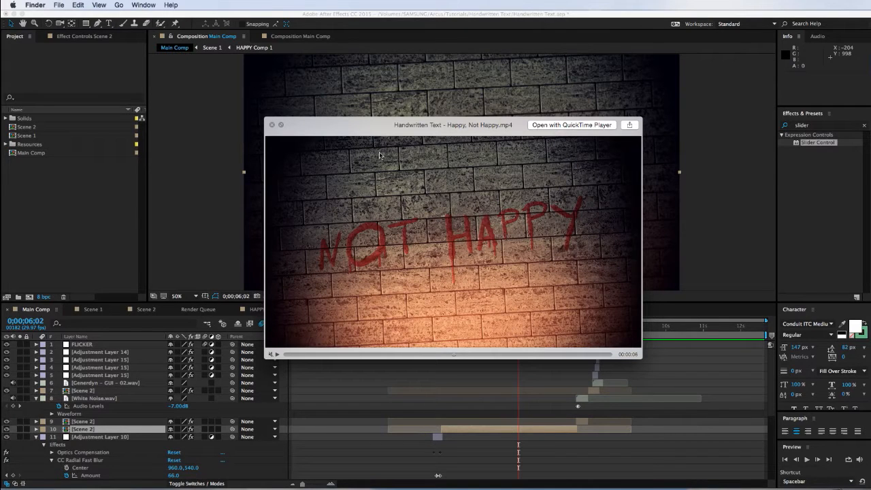
left_click(364, 381)
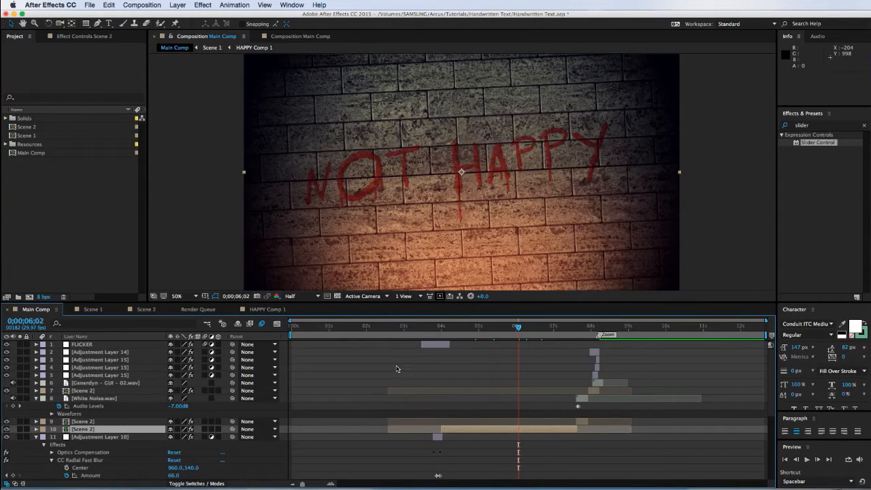
left_click_drag(504, 332, 468, 338)
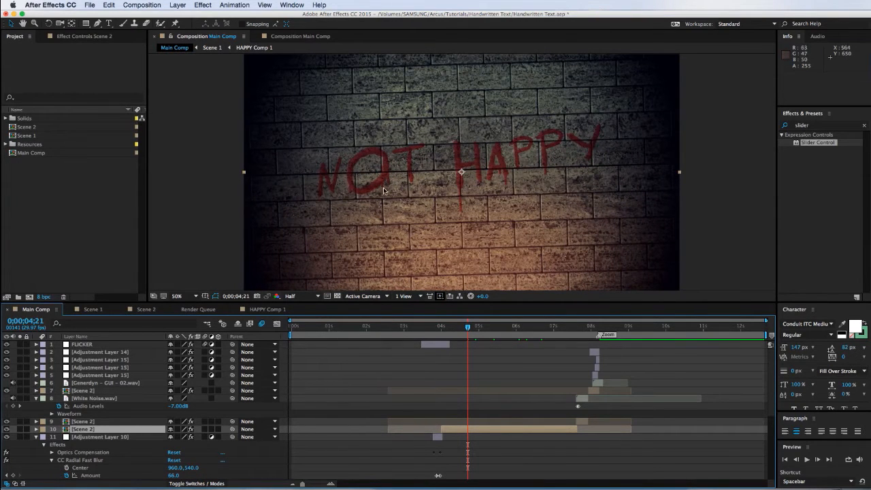
left_click_drag(471, 332, 559, 329)
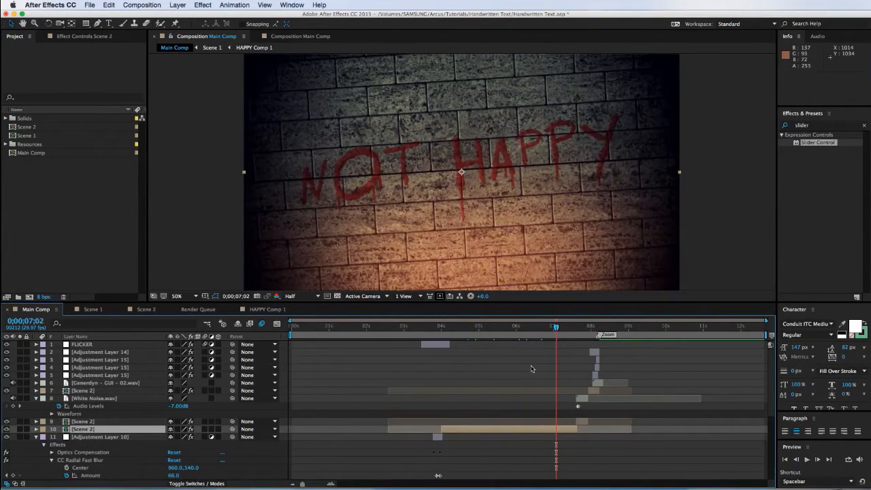
Step: Start a new project without saving the changes to Handwritten Text.aep
left_click(91, 5)
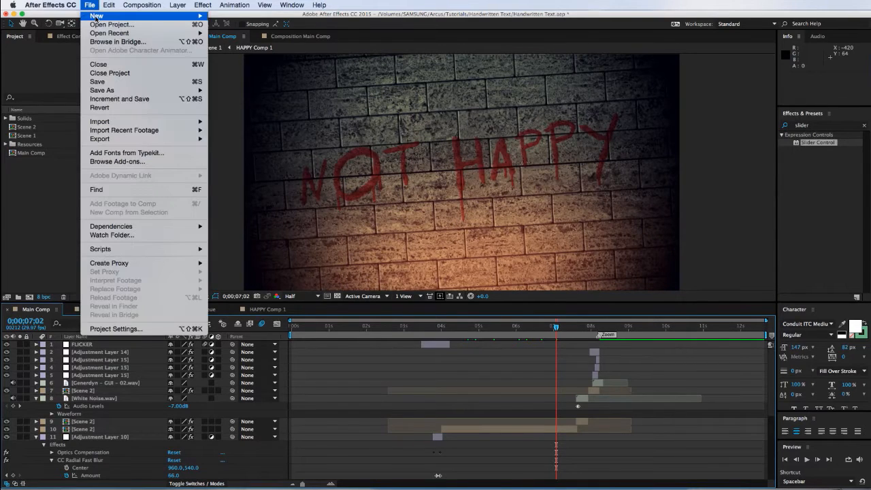
mouse_move(97, 19)
left_click(231, 26)
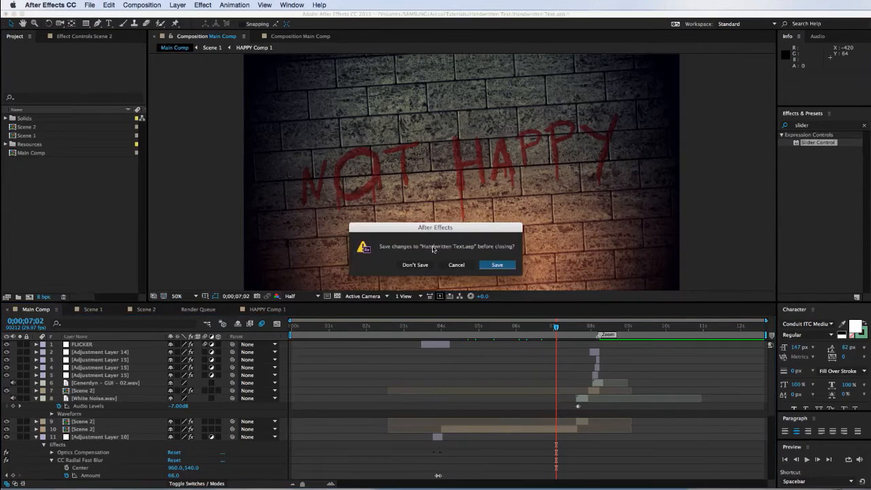
left_click(423, 265)
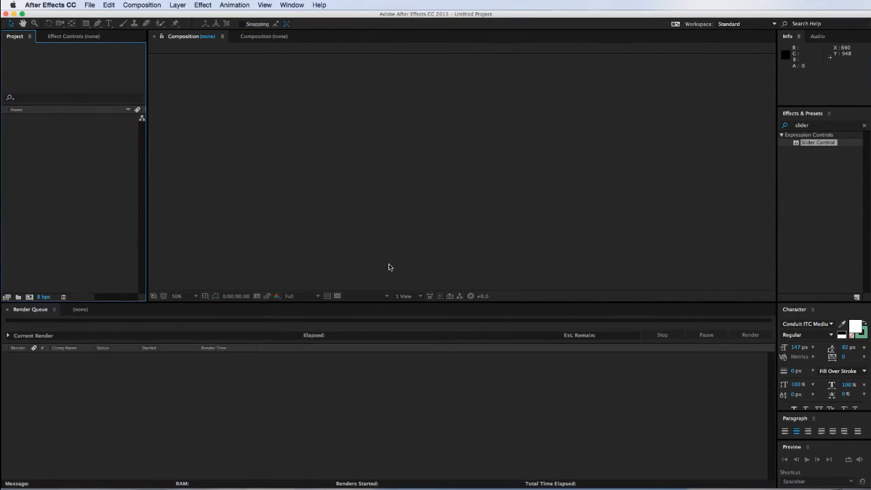
Step: Create a new composition named Main Comp with the HDV/HDTV 720 29.97 preset and a 10-second duration
right_click(65, 229)
left_click(78, 232)
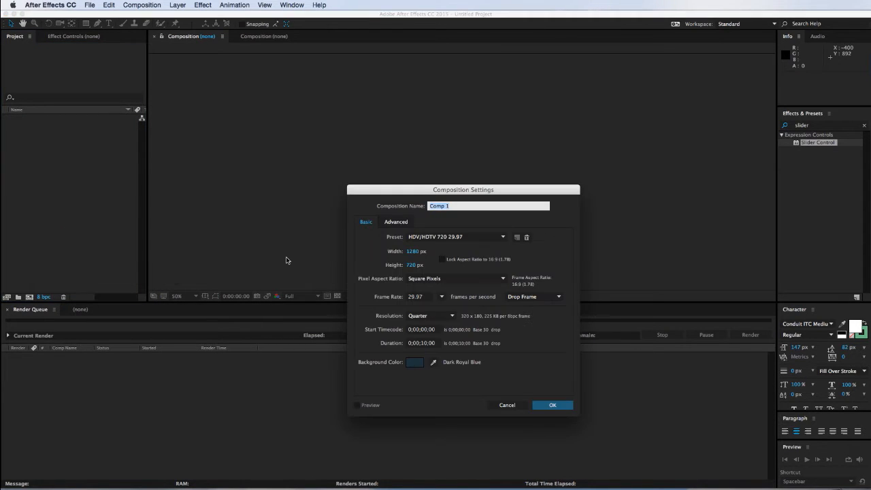
type("Main")
key("Return")
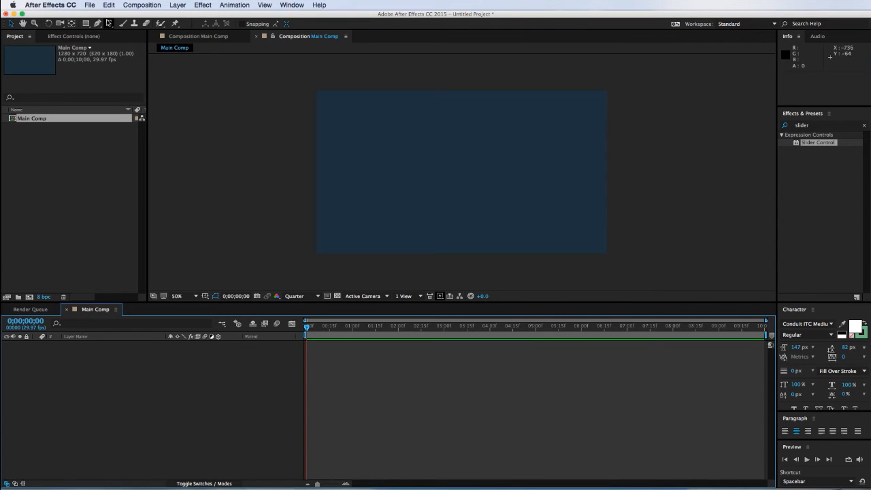
Step: Add a text layer reading ANIMATION in the composition
left_click(108, 24)
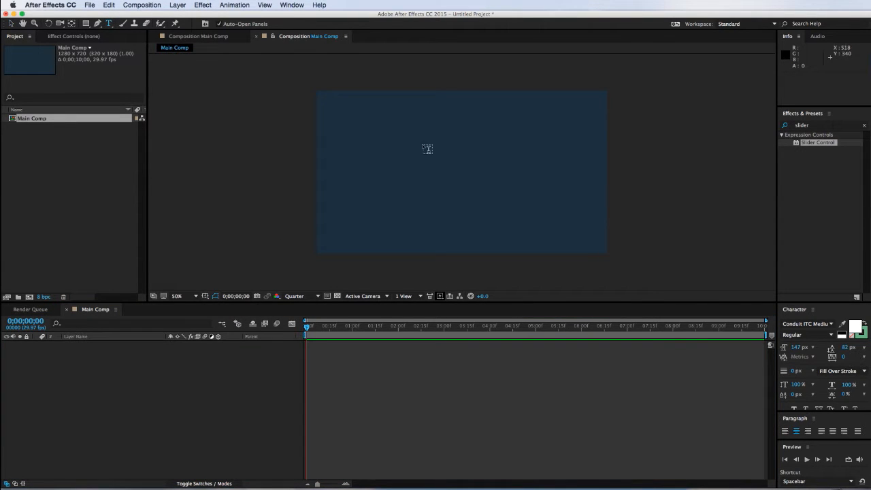
left_click(408, 180)
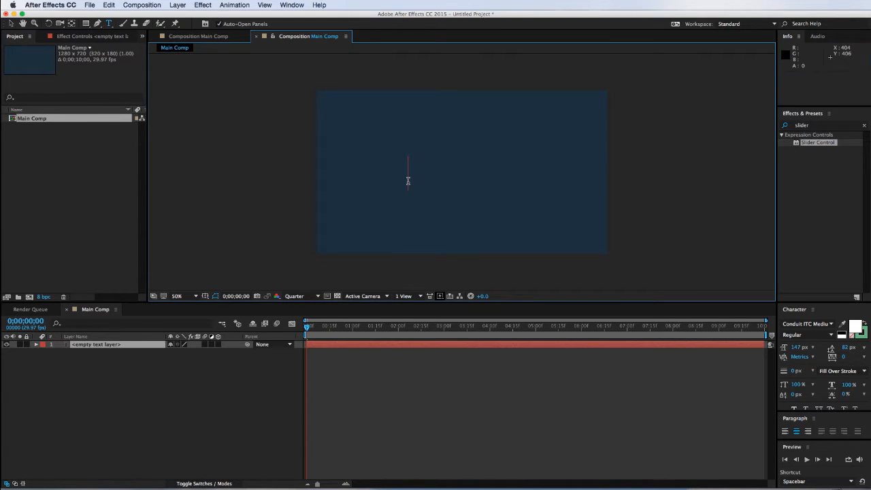
type("ANIMA")
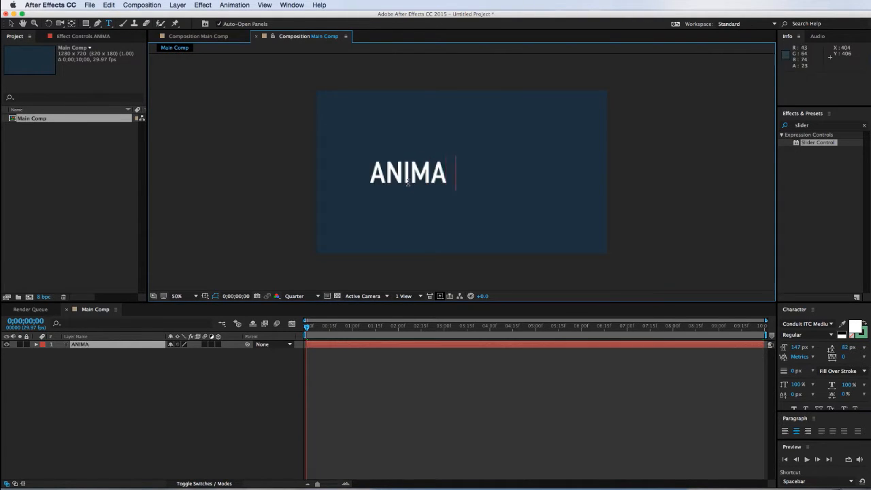
type("TINON")
key("BackSpace")
key("BackSpace")
key("BackSpace")
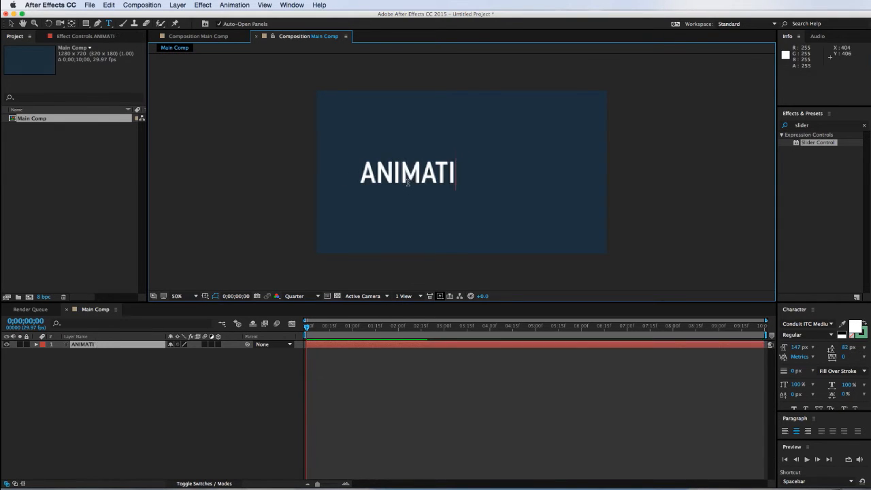
type("O")
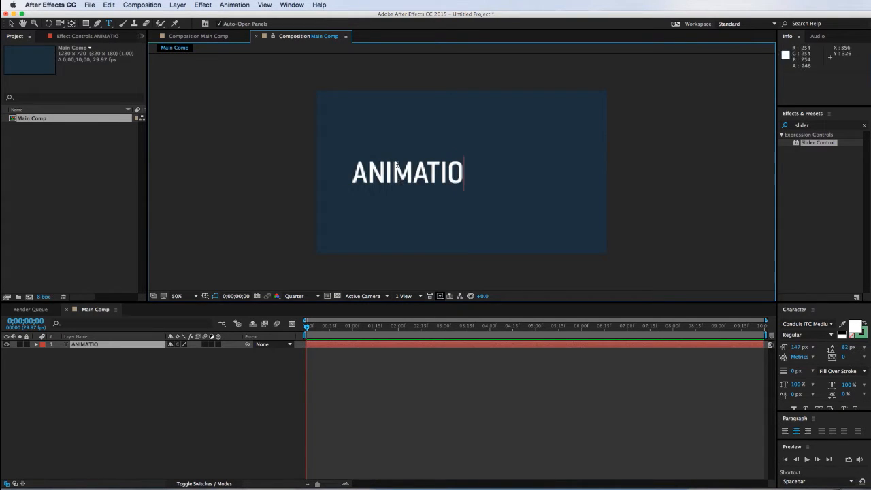
type("NN")
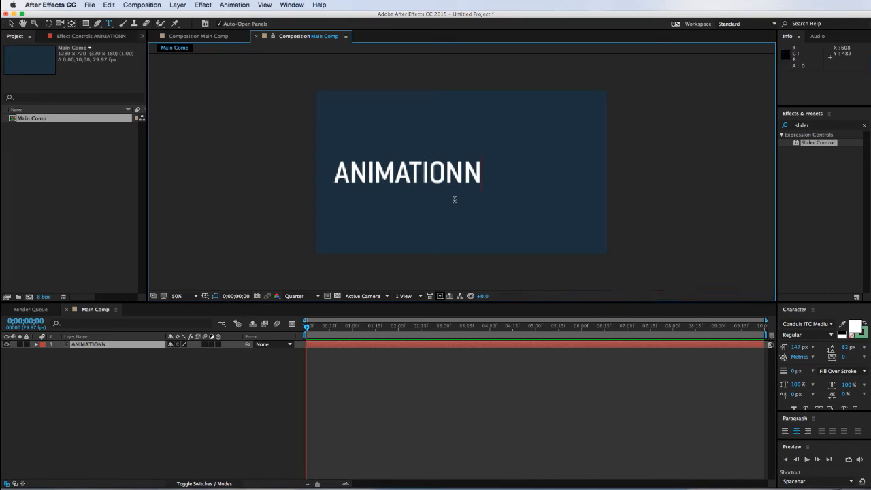
key("BackSpace")
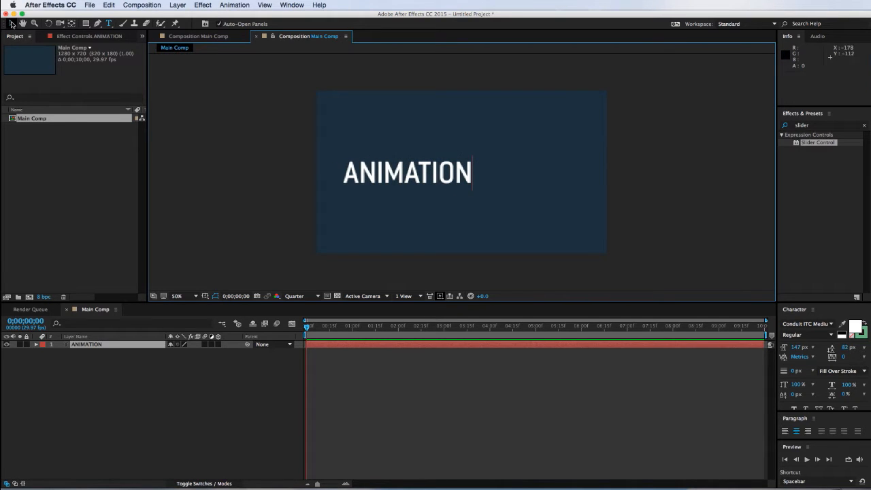
Step: Move the anchor point of the ANIMATION text to the middle of the word and center the layer in the composition
left_click(11, 23)
left_click_drag(438, 183, 508, 175)
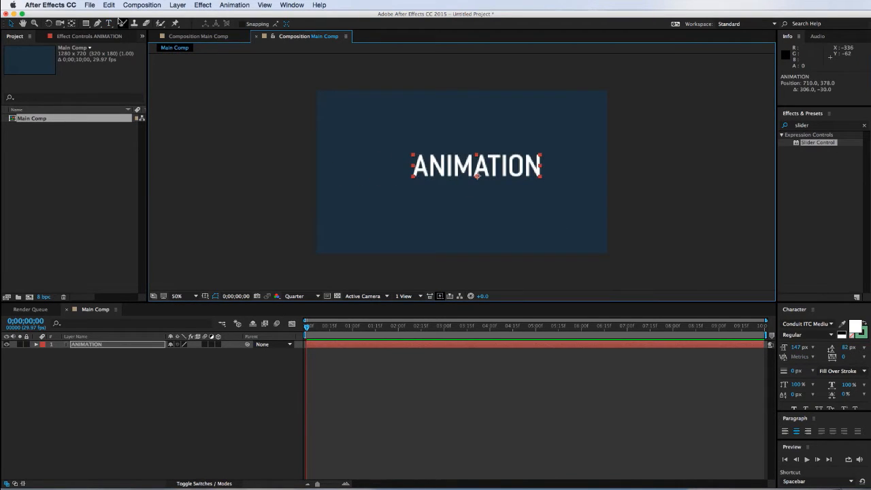
left_click(71, 23)
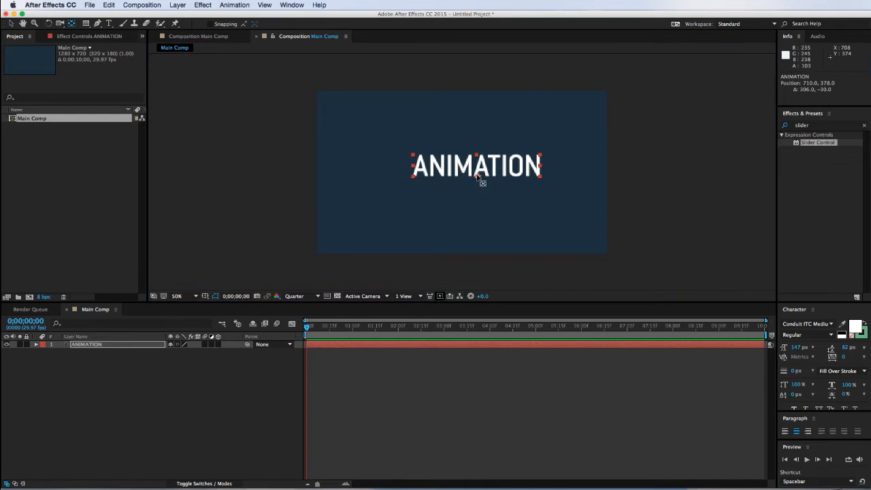
left_click_drag(476, 175, 480, 173)
key("super+Home")
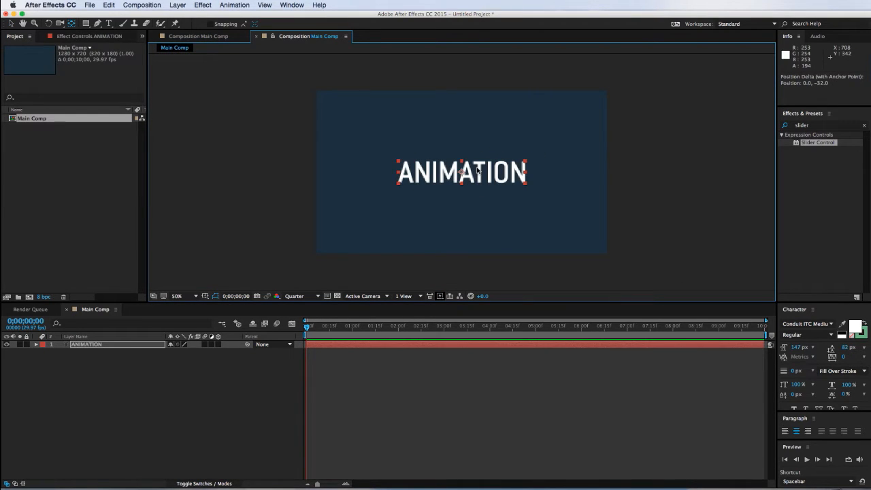
left_click(583, 346)
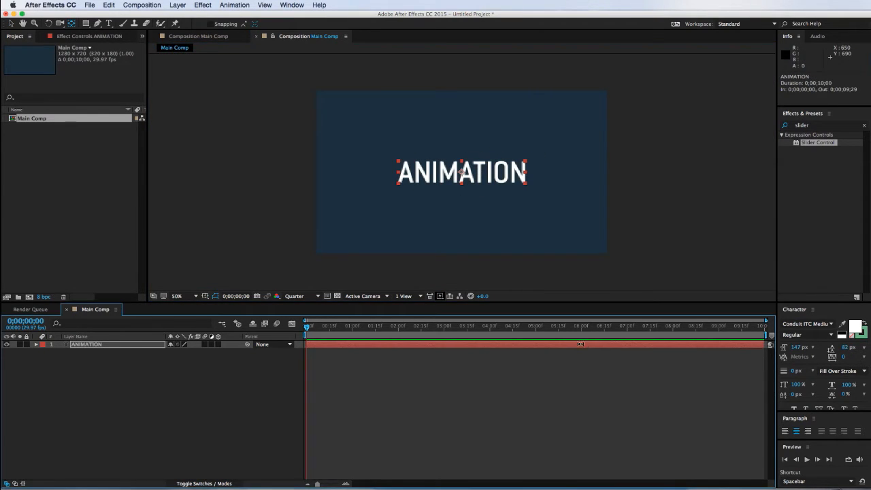
key("v")
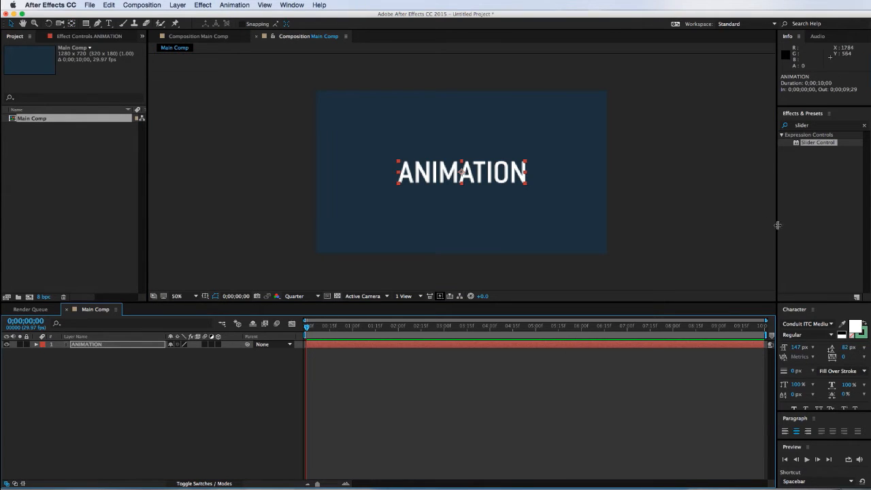
Step: Change the font of the ANIMATION text to Izza
left_click(810, 324)
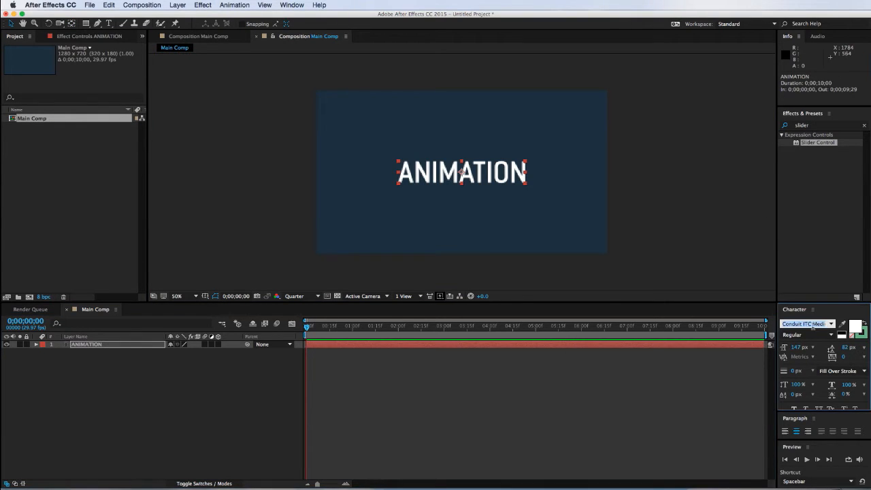
type("Izza")
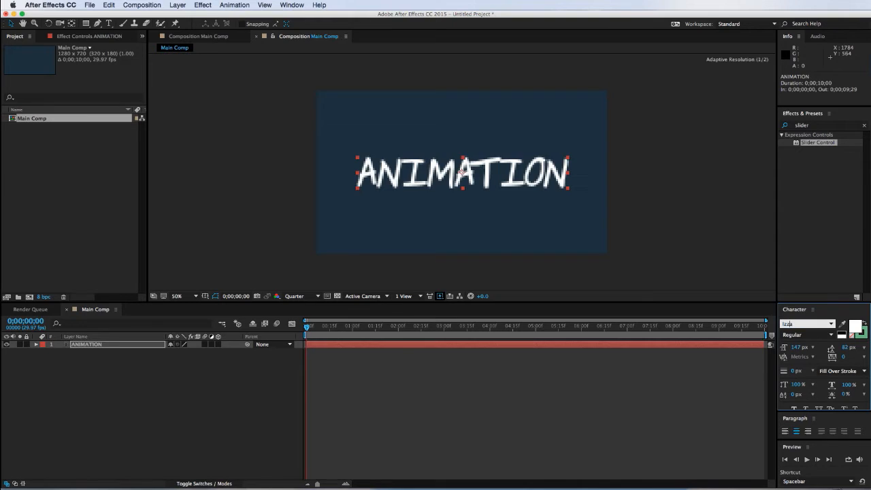
left_click(591, 347)
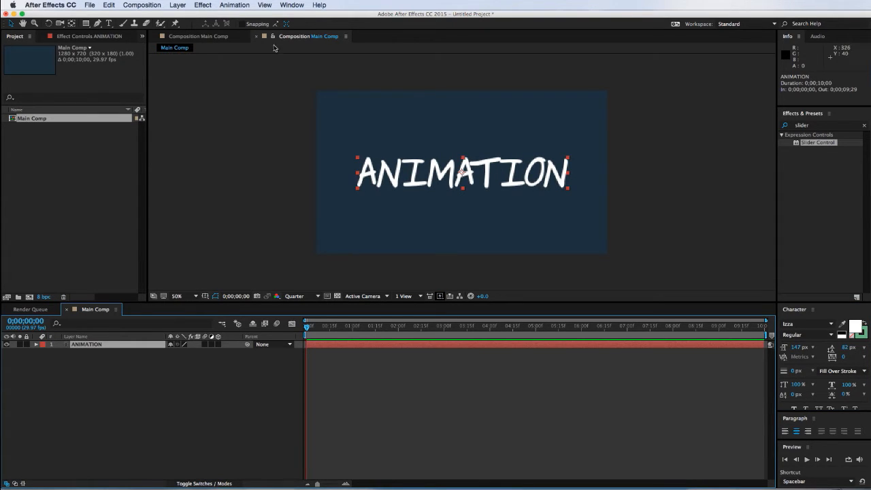
Step: Replace the word ANIMATION with ARCUS in the text layer
left_click(109, 23)
left_click_drag(387, 178, 563, 179)
type("RCUS")
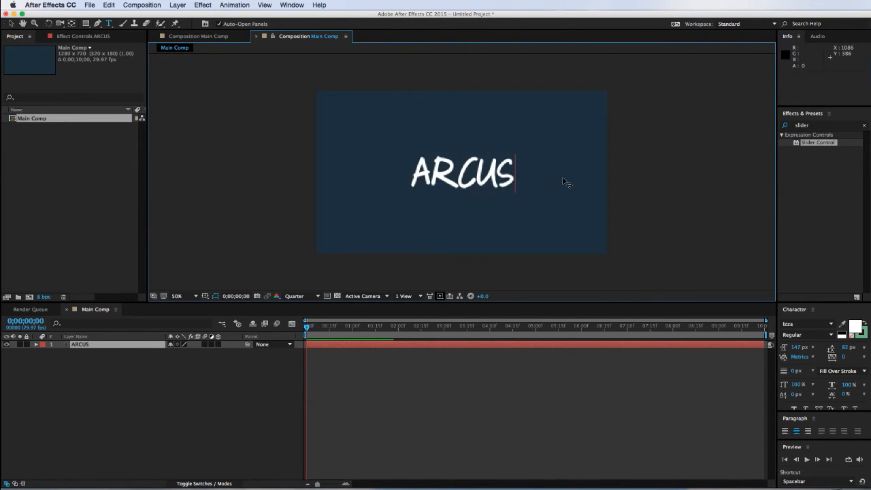
left_click(499, 349)
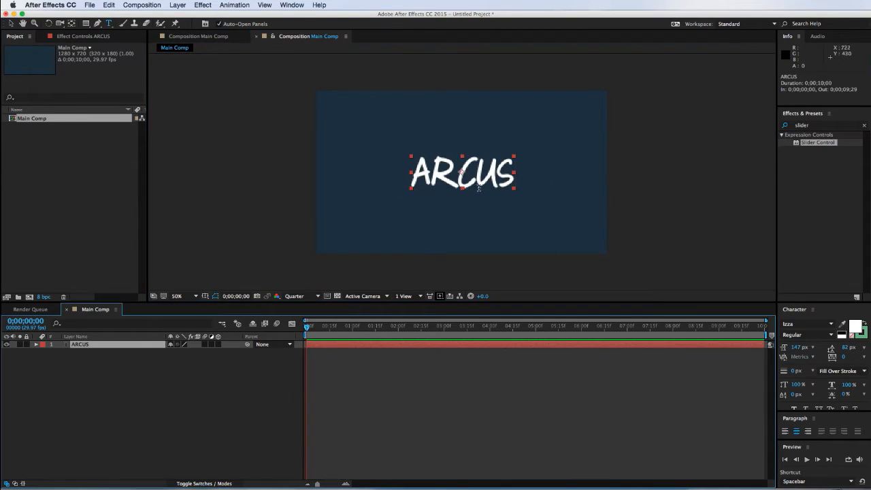
Step: Trace both legs of the letter A with an open three-point Pen tool mask path on the ARCUS layer
key("slash")
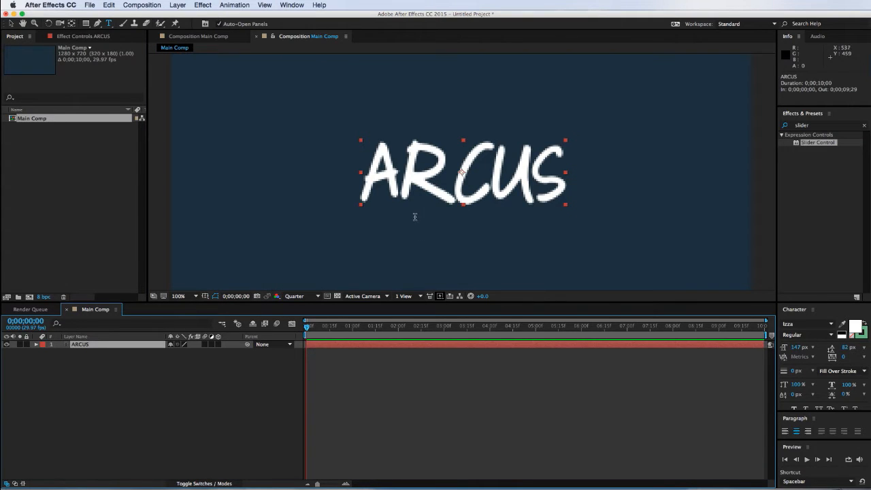
left_click(97, 23)
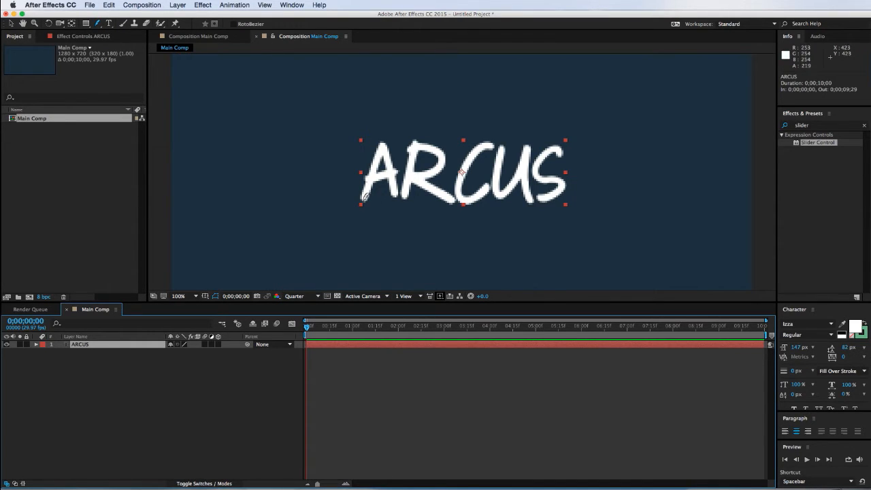
left_click(362, 198)
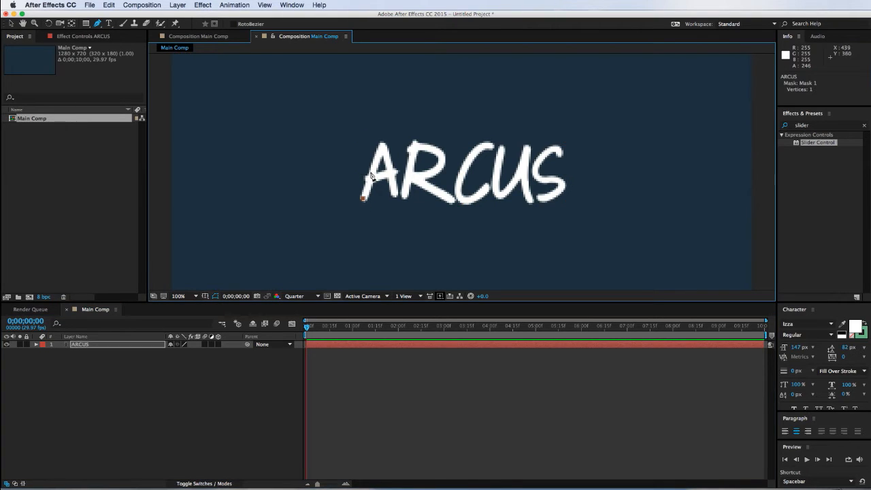
left_click(383, 145)
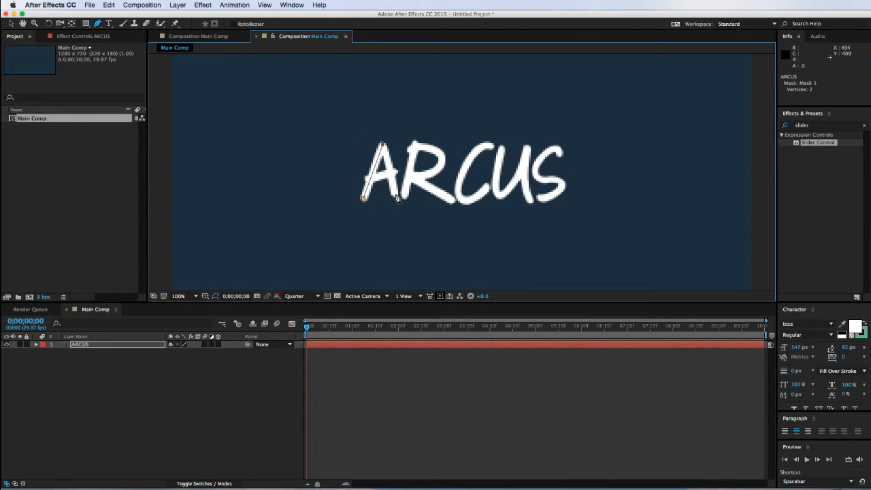
left_click(395, 196)
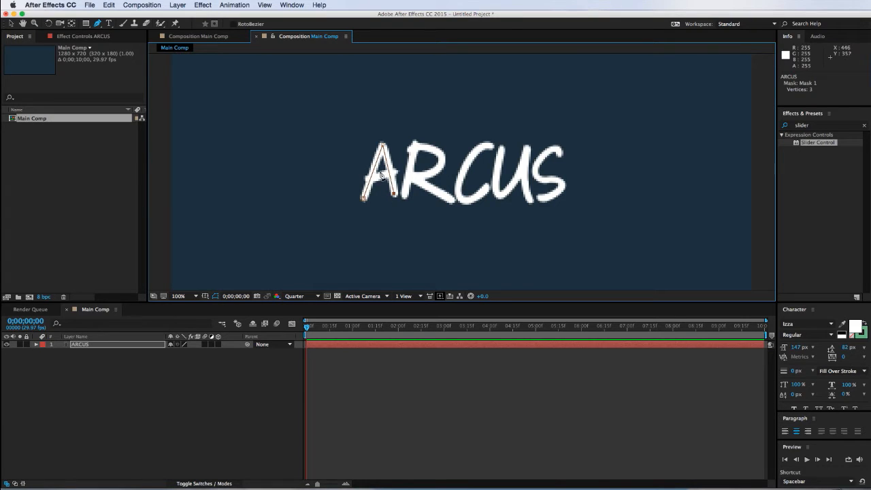
Step: Add a separate two-point mask path along the crossbar of the letter A, aligning its points with the stroke
left_click(423, 227, "super")
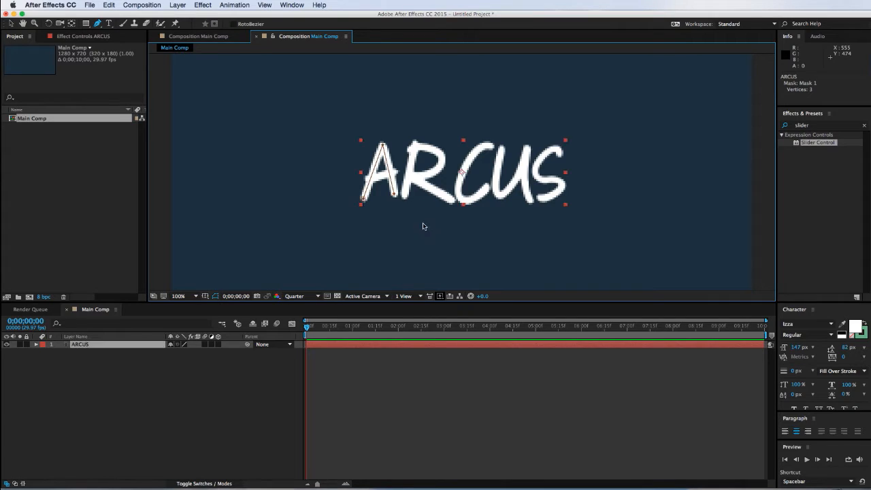
left_click(359, 179)
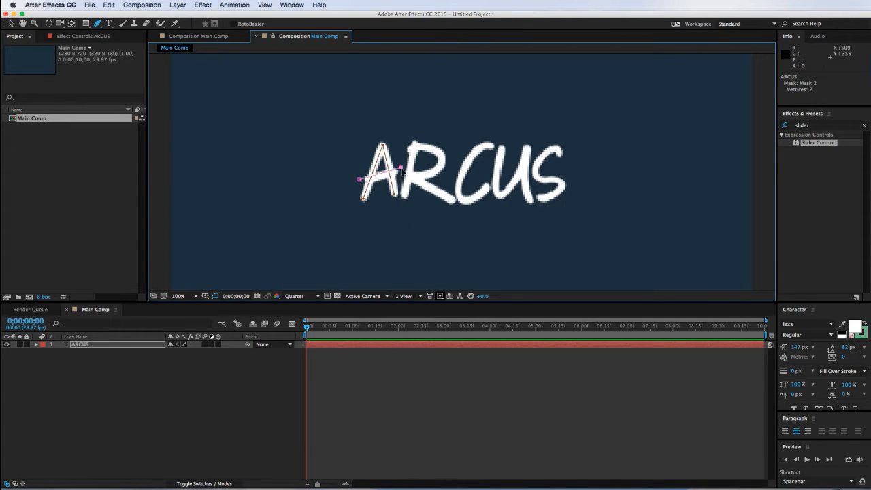
left_click(416, 243, "super")
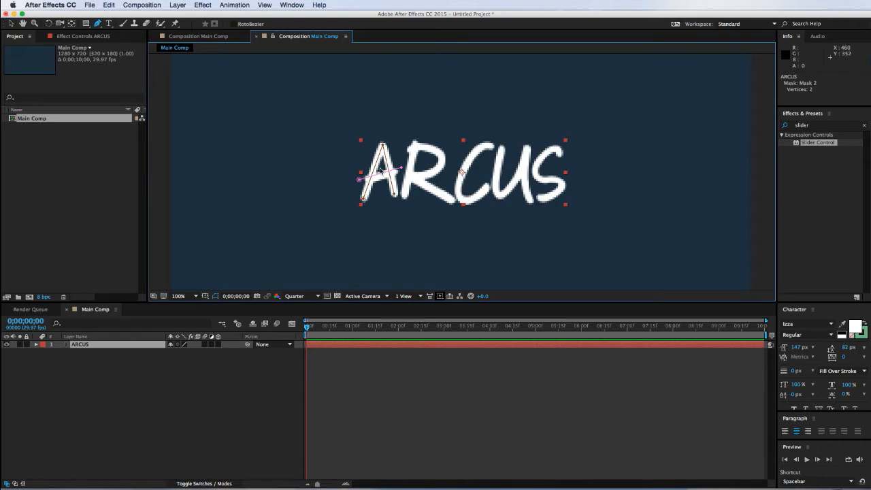
key("super")
left_click(361, 180)
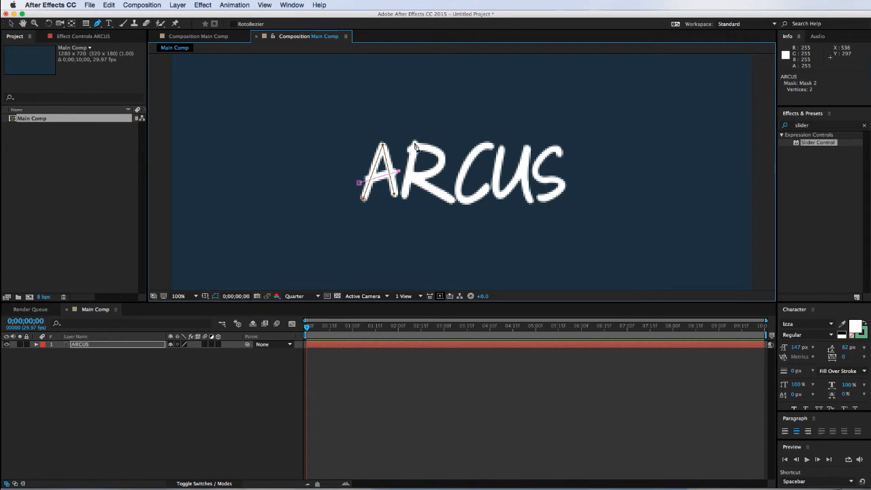
Step: Trace the stem of the letter R with its own two-point mask path running from top to bottom
left_click(415, 144)
key("super+z")
key("super+z")
left_click(414, 144)
left_click(406, 196)
Step: Trace the bowl and diagonal leg of the letter R with one open five-point curved mask path
left_click(405, 149)
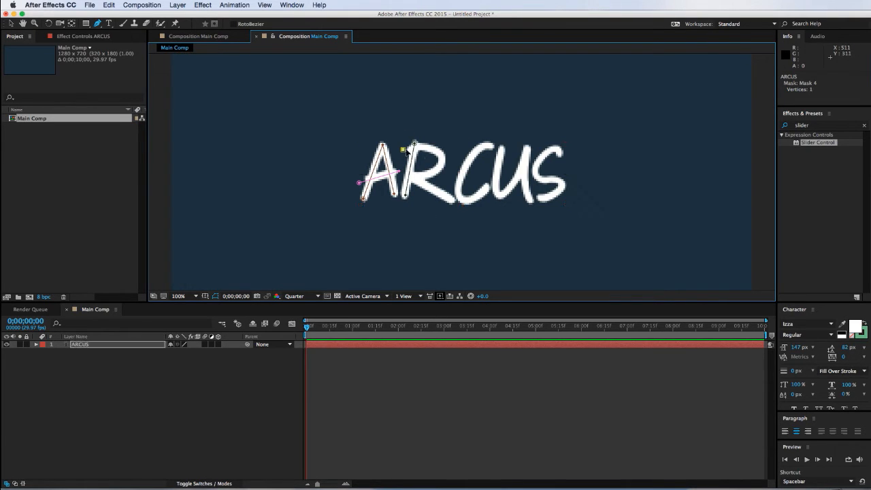
left_click(440, 155)
left_click(429, 173, "super")
left_click(432, 149, "super")
left_click_drag(432, 150, 413, 182)
left_click(407, 184)
left_click(413, 181)
left_click(449, 202)
left_click_drag(448, 202, 454, 202)
left_click(462, 221, "super")
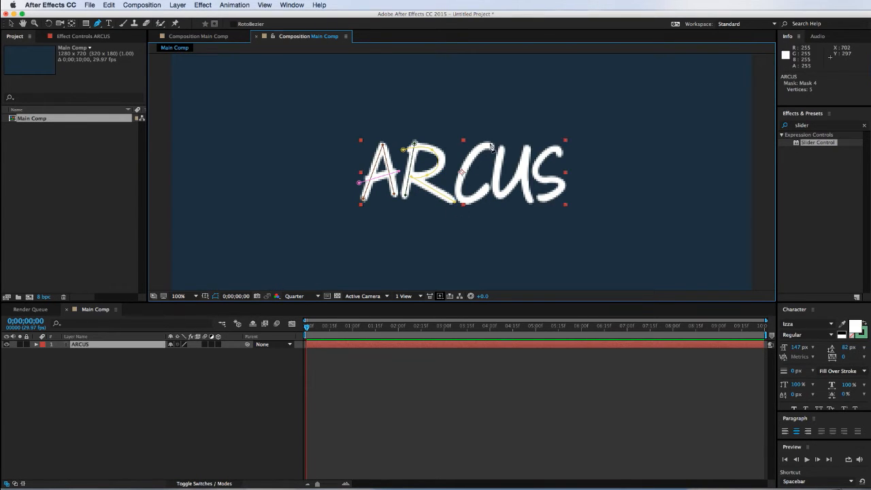
Step: Trace the letter C with an open four-point curved mask path and adjust the vertex on its left side
left_click(489, 145)
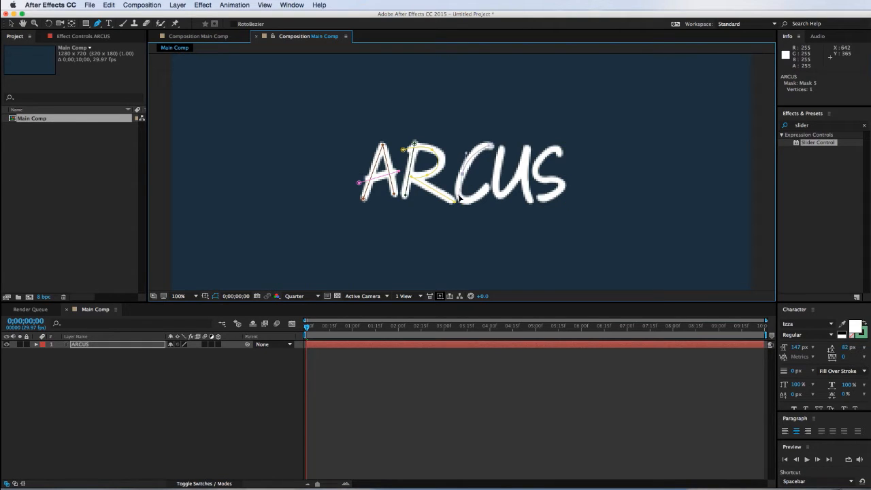
mouse_move(460, 199)
left_mouse_down()
mouse_move(468, 204)
mouse_move(492, 189)
left_mouse_up()
left_click(505, 228, "super")
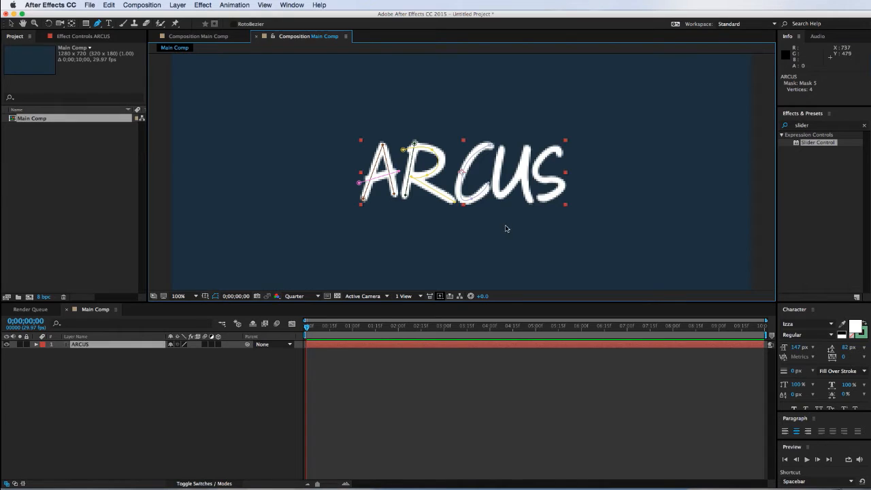
left_click(460, 175)
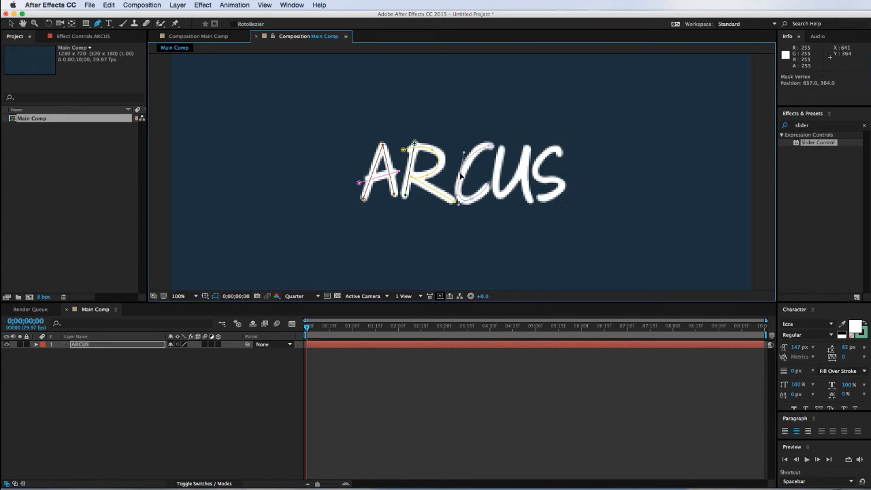
left_click_drag(460, 175, 460, 178)
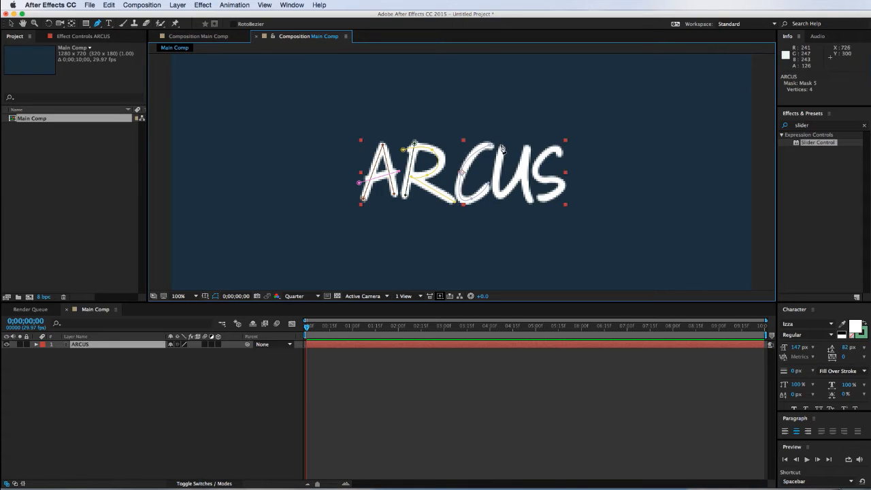
Step: Trace the letter U with an open curved mask path that ends down its right stem, adjusting points to the letter
left_click(501, 147)
left_click(501, 197)
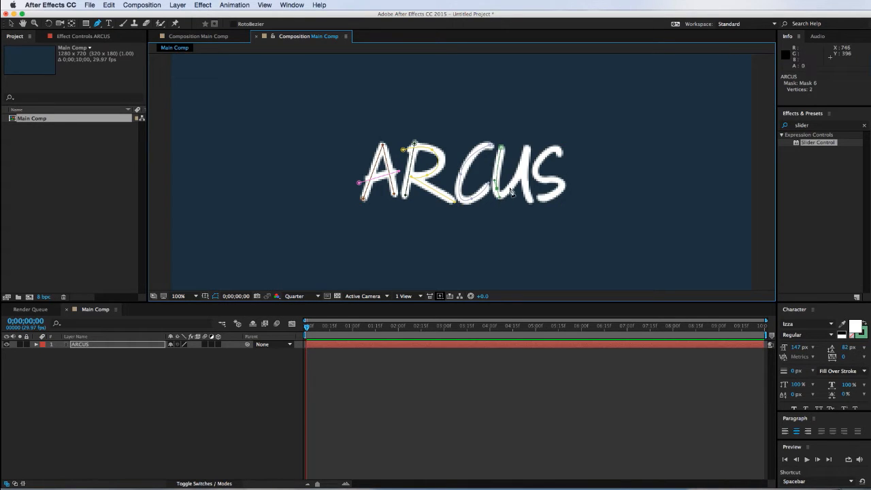
left_click(524, 157)
left_click(528, 149)
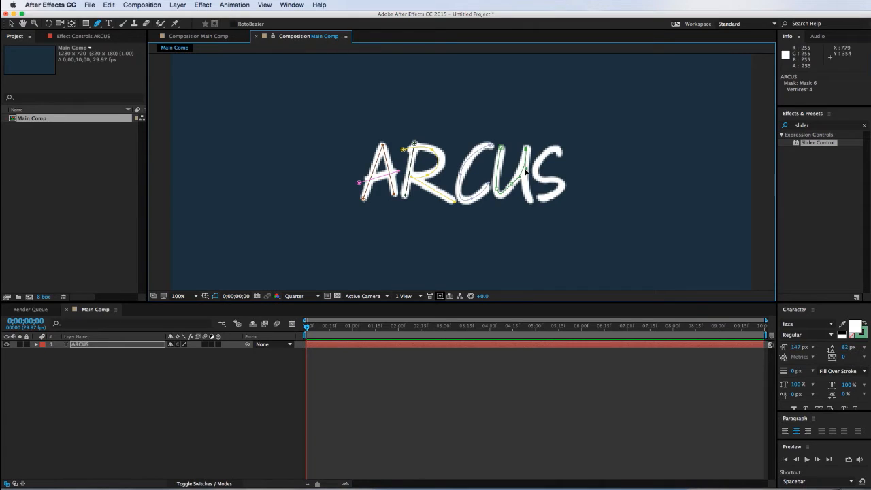
left_click_drag(524, 170, 522, 166)
left_click_drag(528, 197, 531, 203)
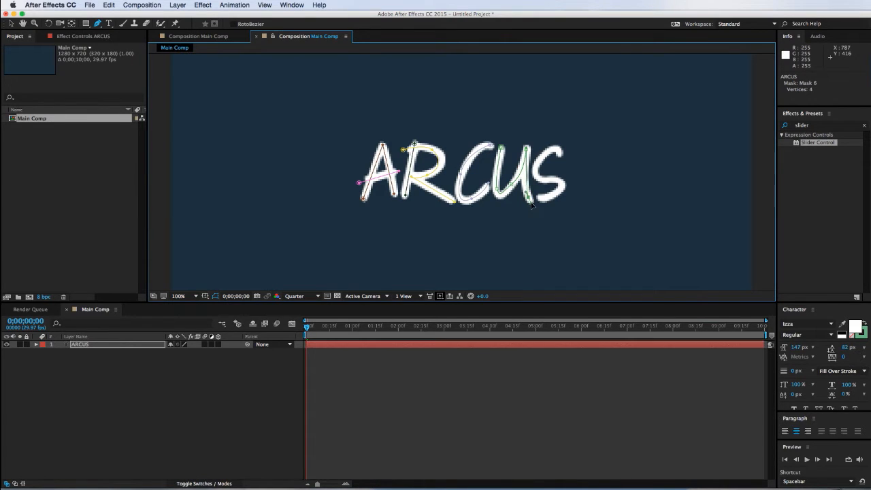
Step: Trace the letter S from its upper tip to its lower end with an open six-point curved mask path
left_click(556, 151)
left_click(537, 170)
left_click_drag(544, 181, 549, 181)
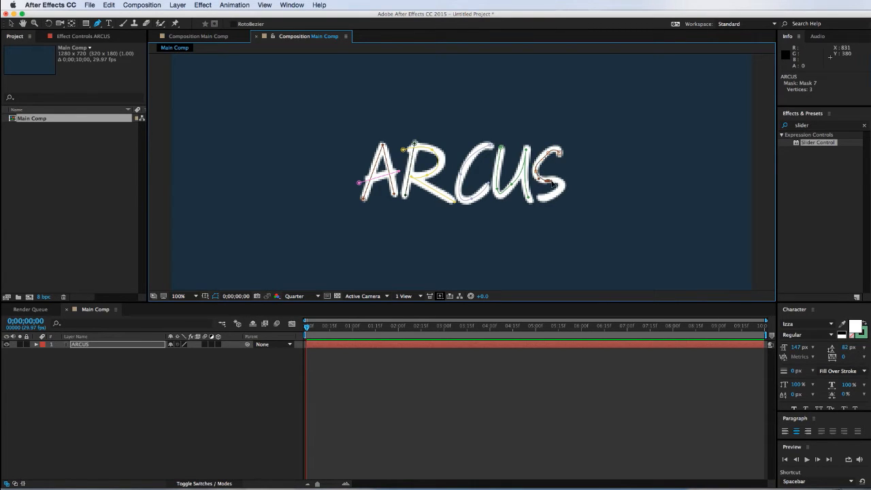
left_click(560, 193)
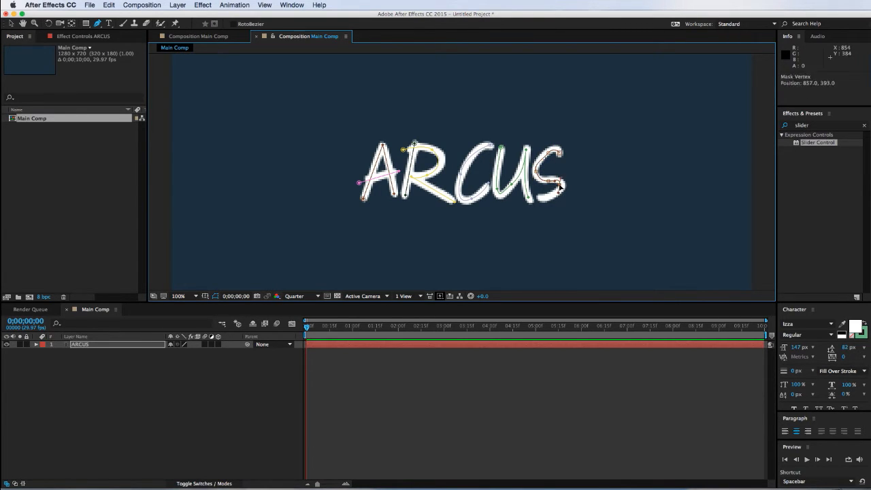
left_click(542, 197)
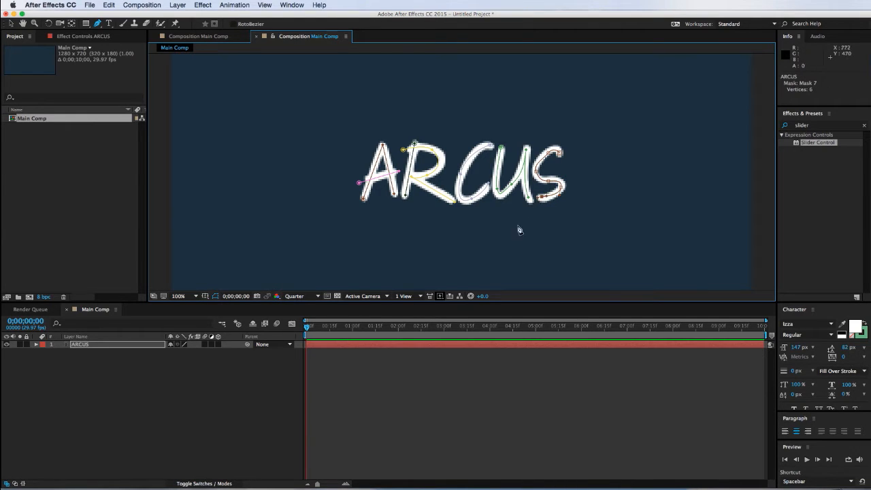
Step: Refine the vertices of the S, U, C and R mask paths with the Selection tool so they follow the letters
key("v")
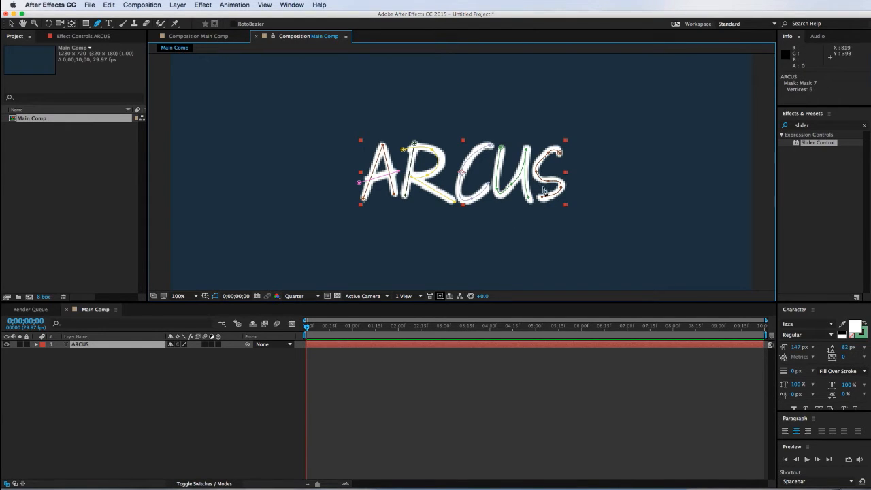
left_click(547, 199)
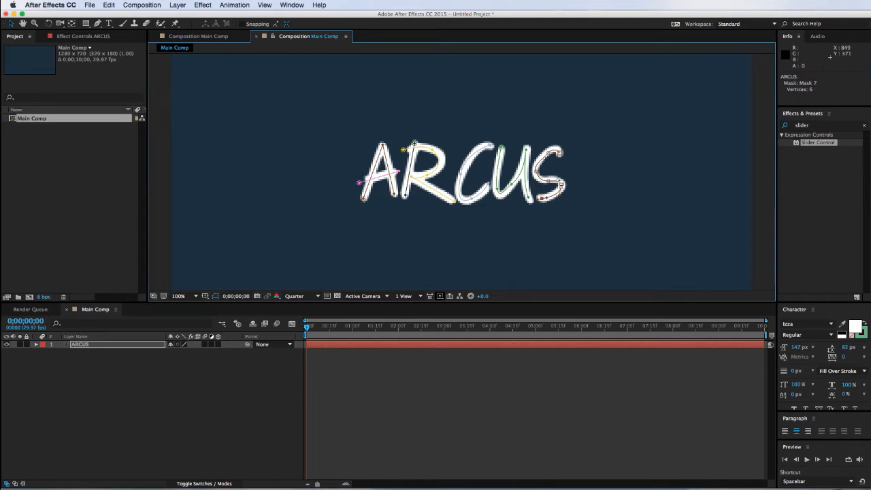
left_click(553, 182)
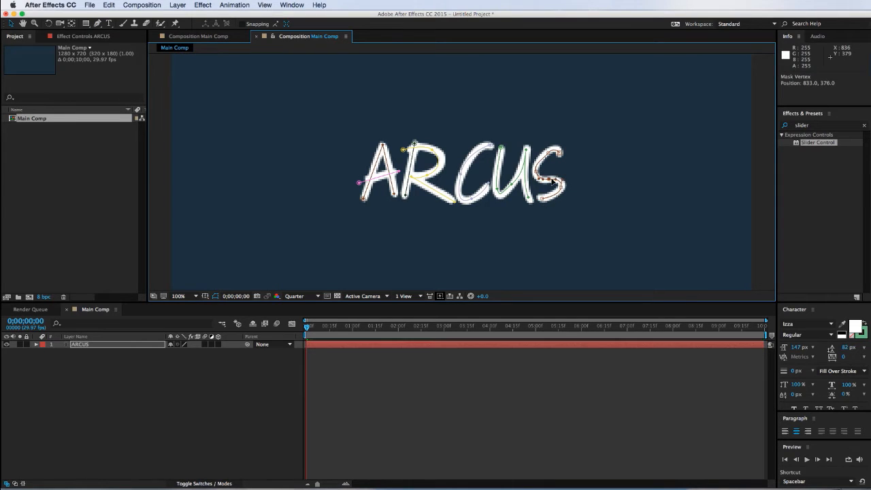
left_click(511, 186)
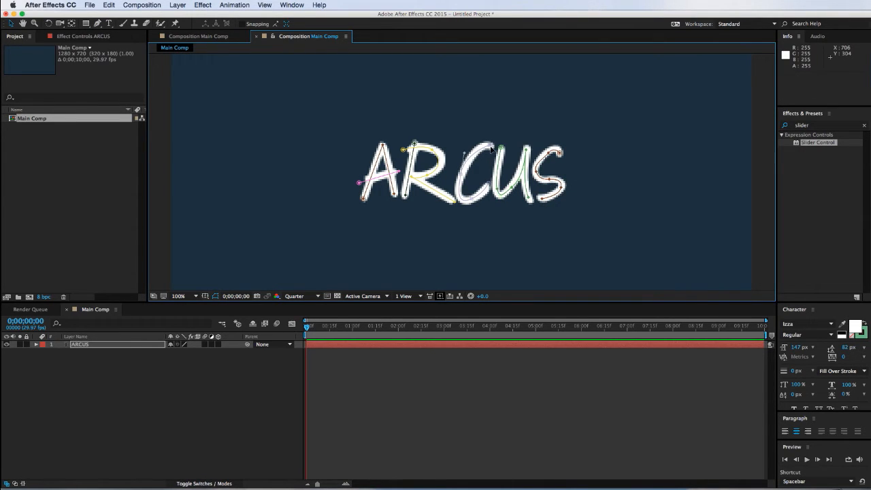
left_click(467, 202)
left_click(520, 279)
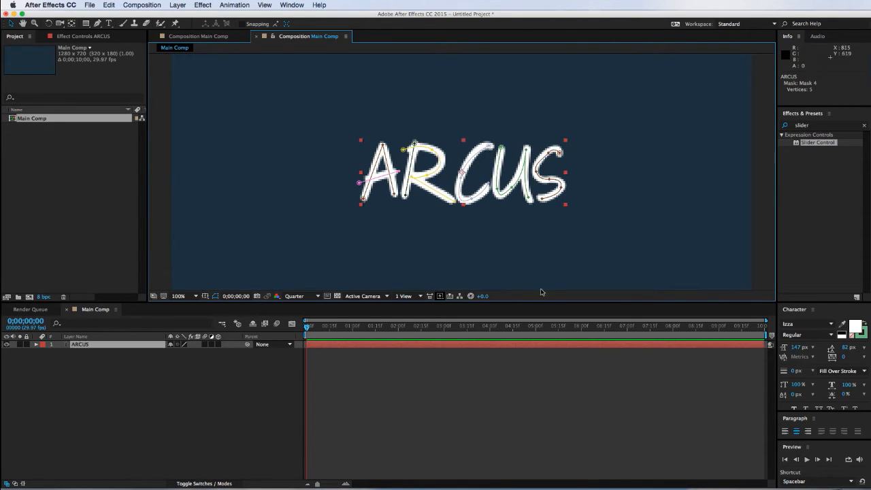
Step: Search the effects for "stroke" and apply the Generate Stroke effect to the ARCUS layer
left_click(818, 126)
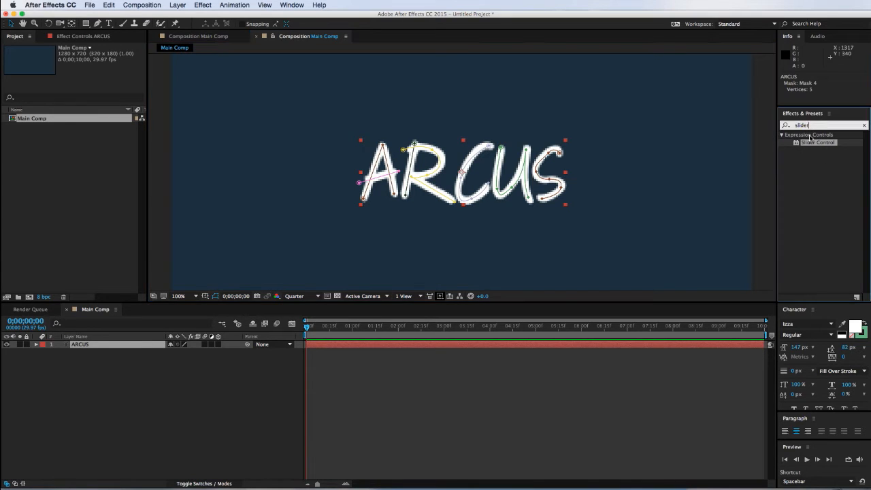
double_click(801, 126)
type("stroke")
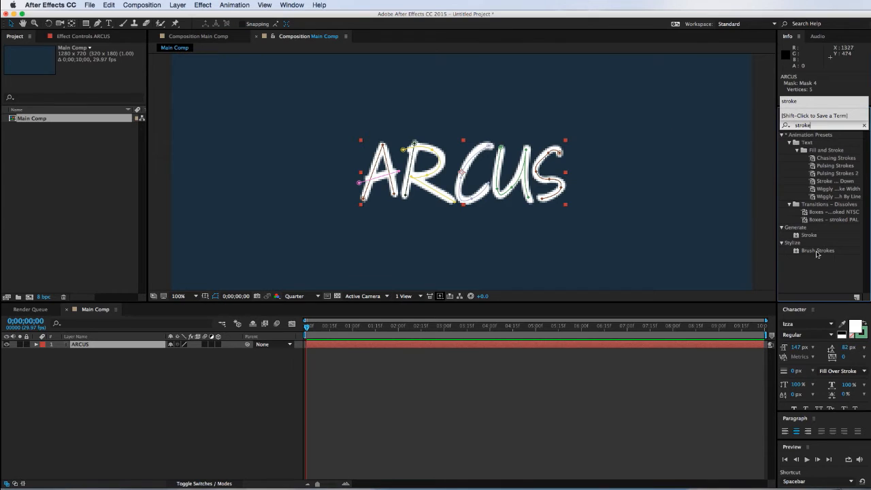
double_click(809, 236)
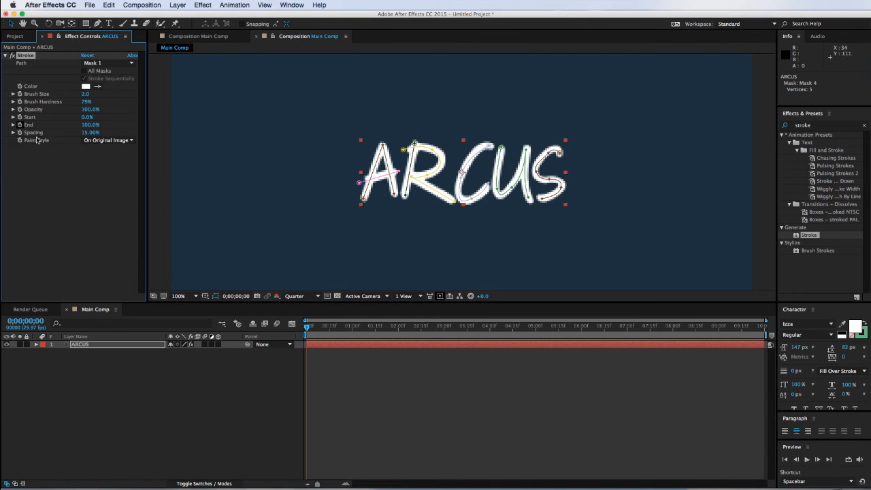
Step: Set the Stroke effect's Paint Style to Reveal Original Image and enable All Masks
left_click(108, 140)
left_click(115, 167)
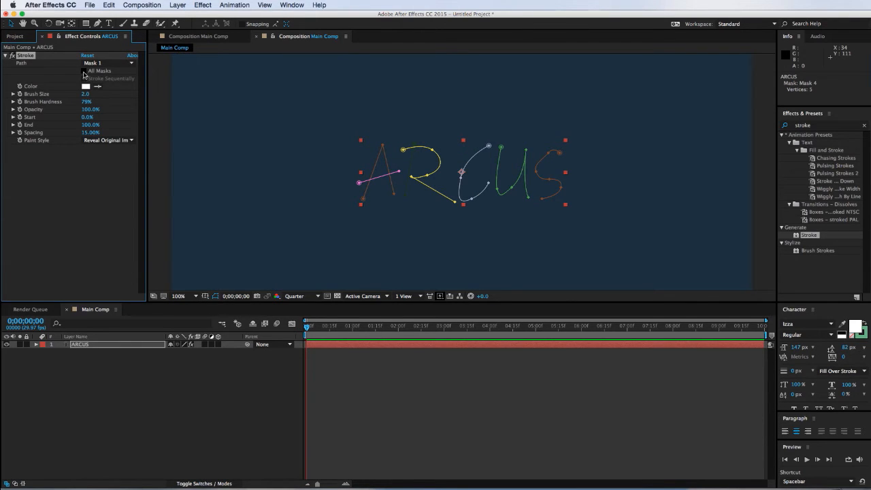
left_click(84, 72)
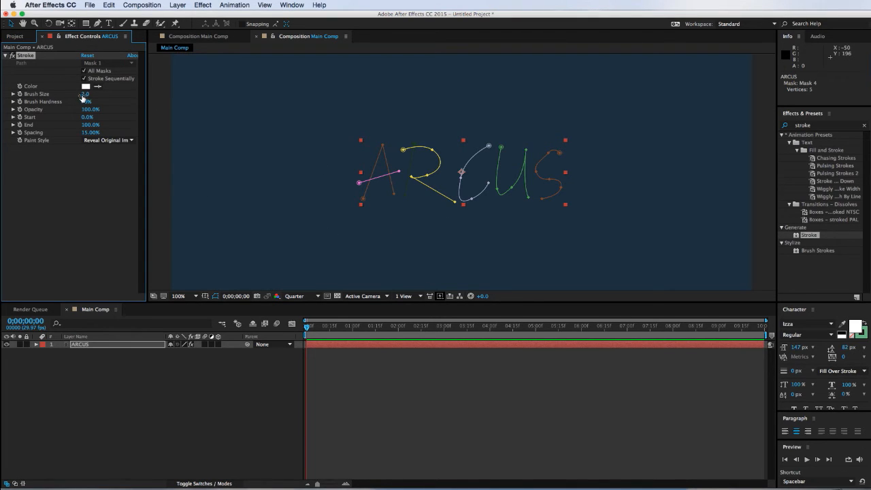
Step: Set the Stroke effect's Brush Size to 18
left_click_drag(85, 94, 166, 96)
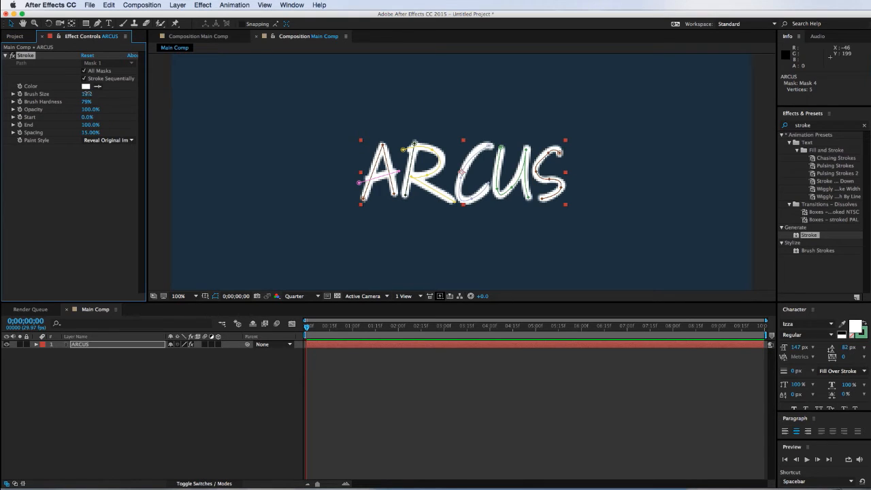
left_click_drag(87, 93, 86, 94)
left_click(87, 96)
type("18")
key("Return")
Step: Lower the Stroke effect's End value to 25% and set the composition's preview resolution to Half
left_click_drag(90, 124, 58, 126)
scroll(415, 170, "up", 1)
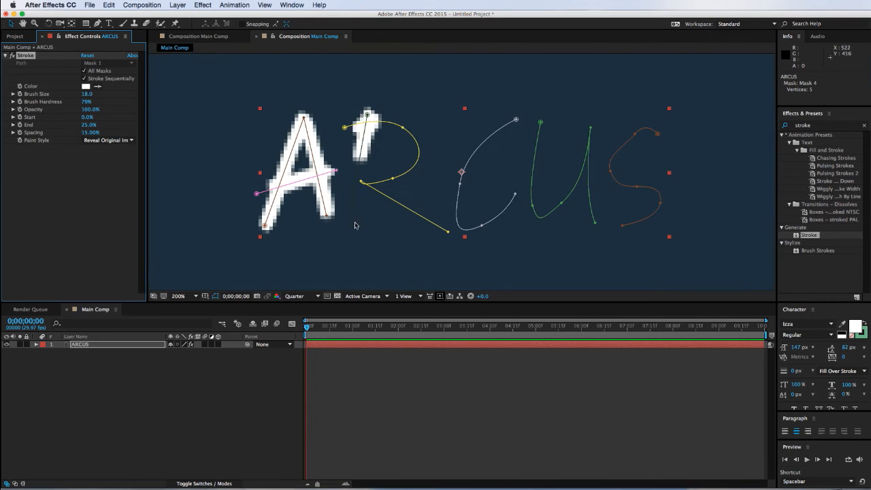
left_click(300, 296)
left_click(299, 329)
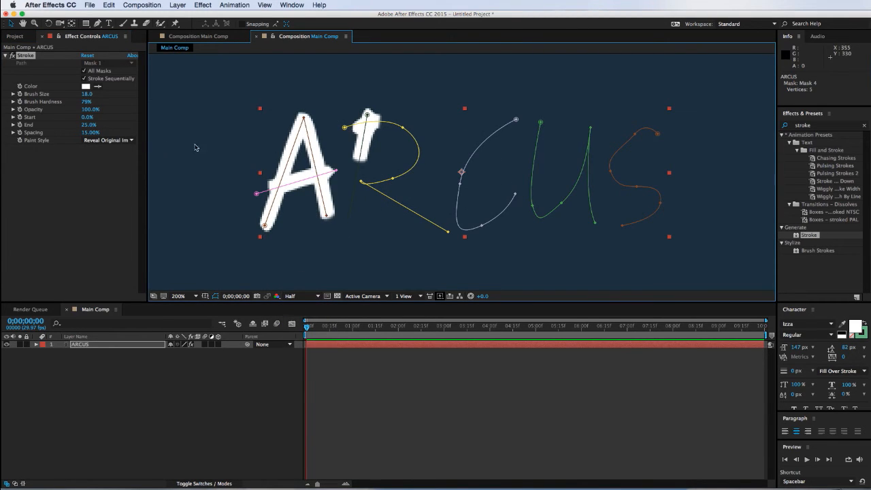
Step: Scrub the Stroke effect's End to 80.6% and reduce its Brush Size to 8.6 so strokes don't reveal neighbouring parts
left_click_drag(87, 101, 85, 101)
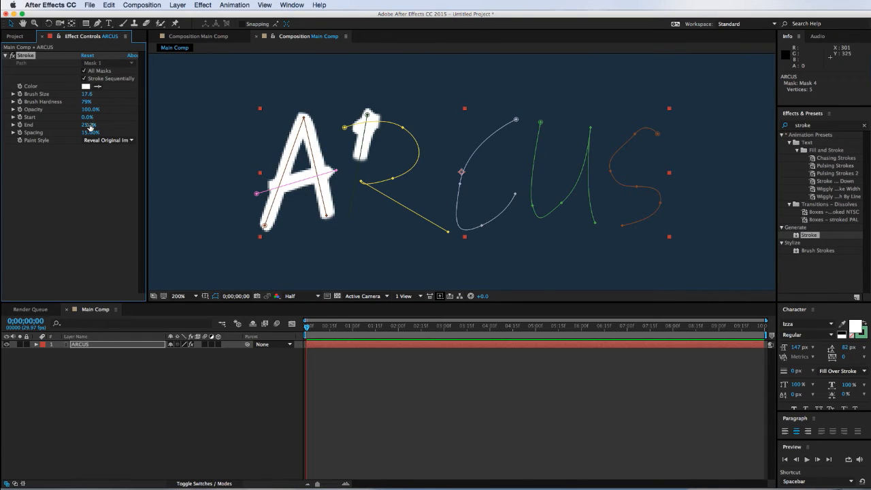
left_click_drag(87, 125, 127, 129)
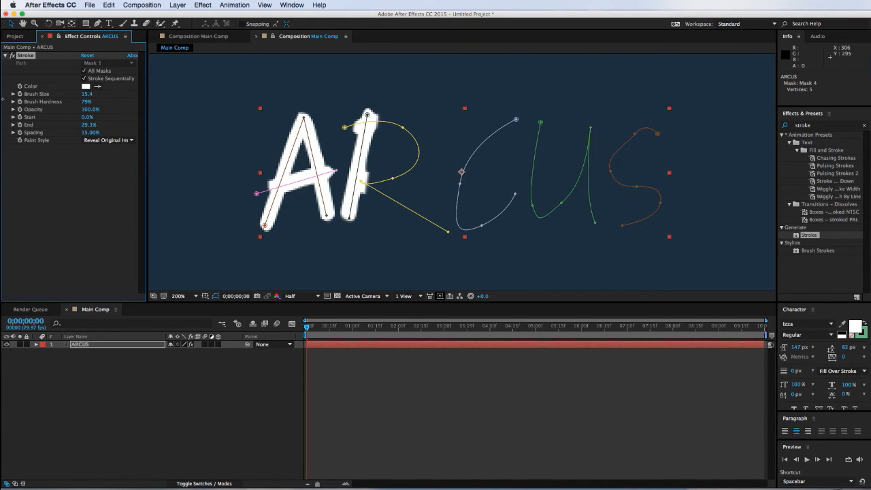
mouse_move(87, 94)
left_mouse_down()
mouse_move(72, 100)
mouse_move(116, 123)
mouse_move(212, 125)
mouse_move(311, 101)
mouse_move(296, 101)
left_mouse_up()
left_click_drag(87, 98, 29, 94)
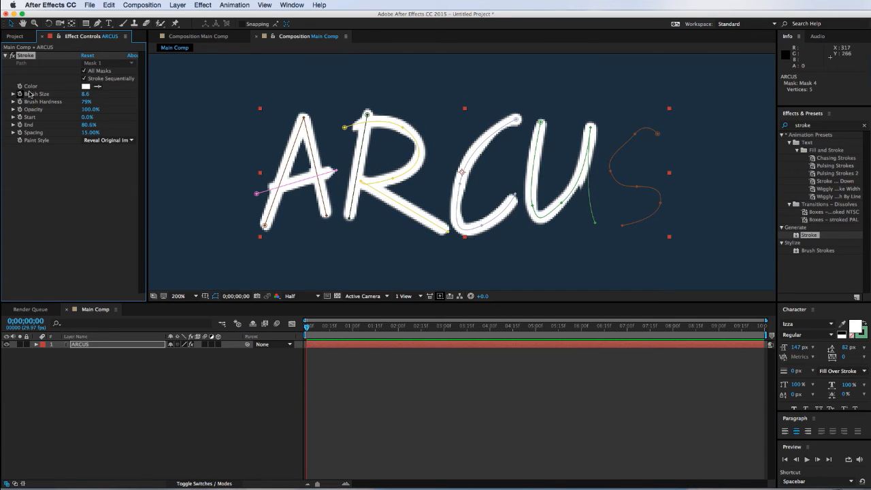
Step: Adjust the lower curve of the U mask path, and keyframe the Stroke effect's End at 0% at the composition start
left_click(564, 204)
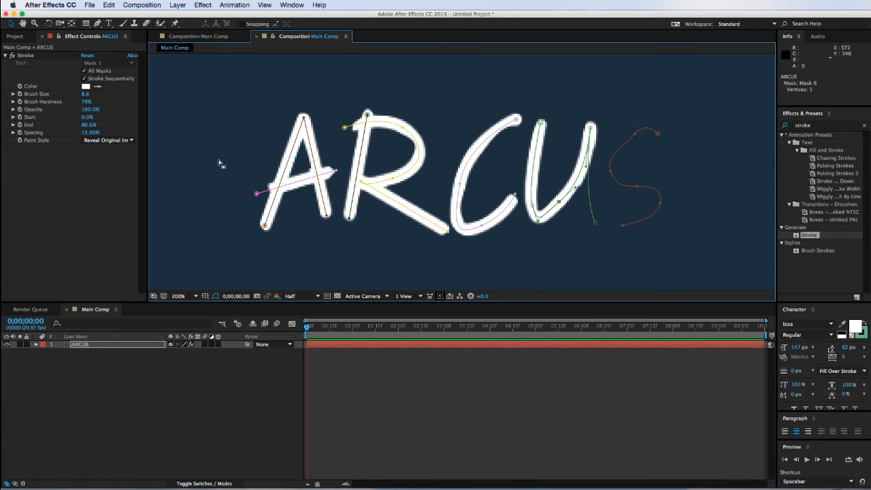
left_click(400, 401)
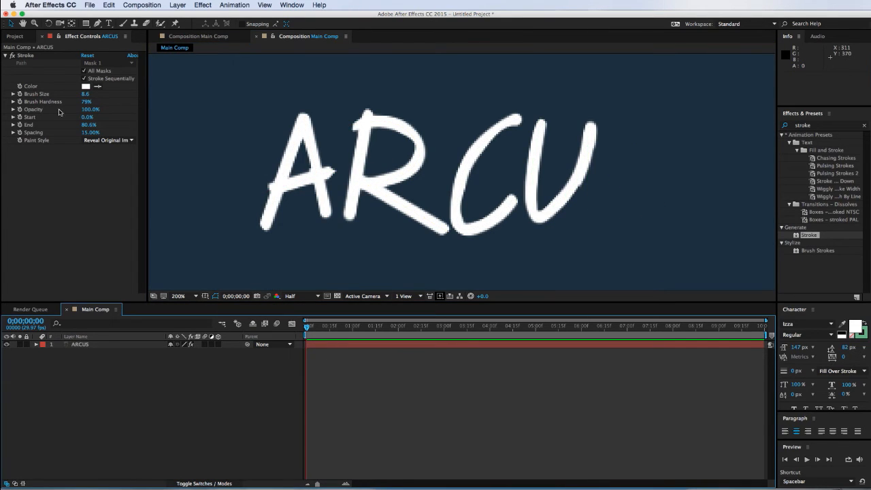
left_click_drag(86, 126, 27, 129)
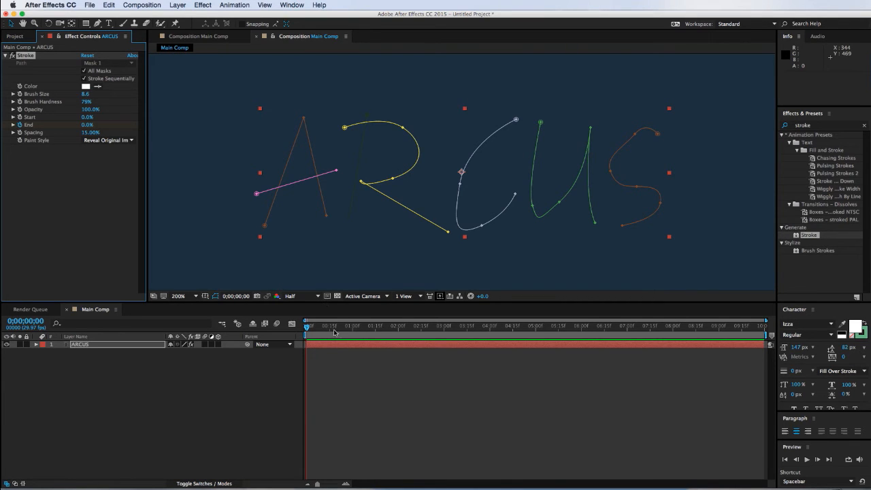
Step: Keyframe the ARCUS layer's Stroke End at 100% at 0;00;02;00 and preview the reveal from the composition start
left_click_drag(384, 330, 399, 333)
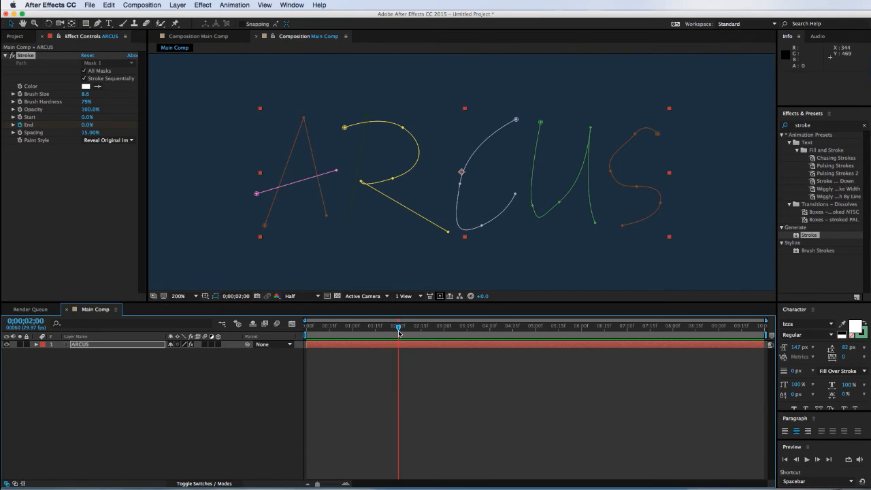
left_click_drag(85, 127, 180, 126)
left_click(375, 369)
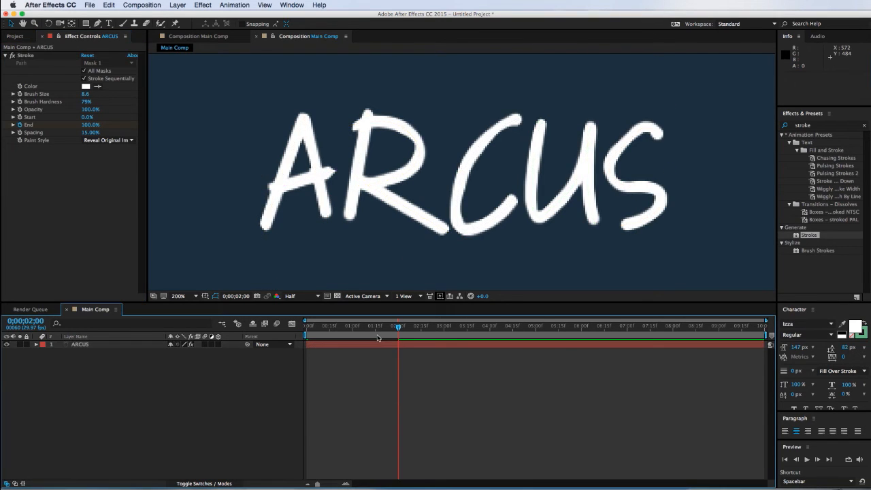
left_click_drag(381, 328, 239, 325)
key("space")
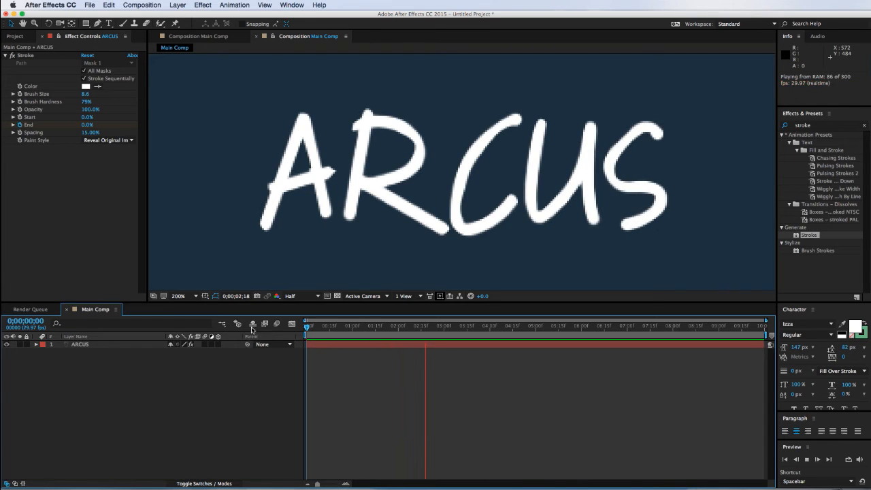
left_click(451, 357)
Step: Add a white solid layer and resize it to the composition size, 1280 × 720 px, with the current time at 0;00;04;09
mouse_move(411, 327)
left_mouse_down()
mouse_move(279, 323)
mouse_move(504, 329)
left_mouse_up()
scroll(391, 245, "down", 1)
scroll(391, 247, "up", 1)
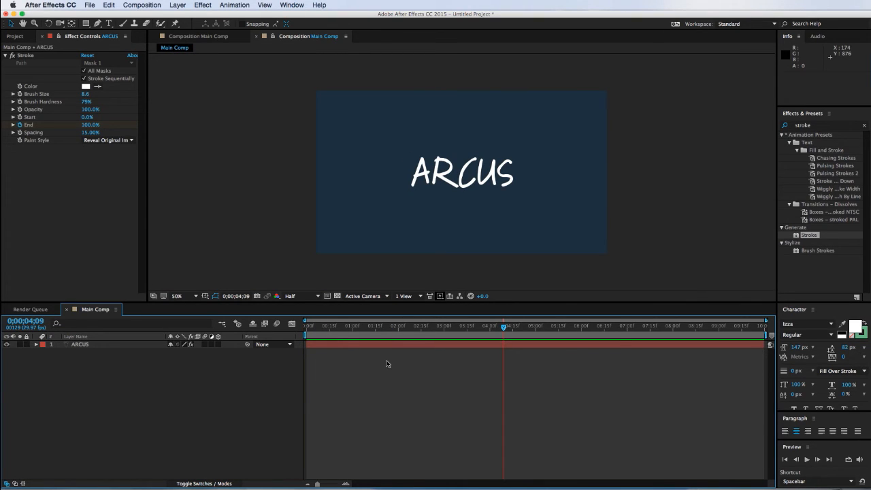
key("super+y")
key("Return")
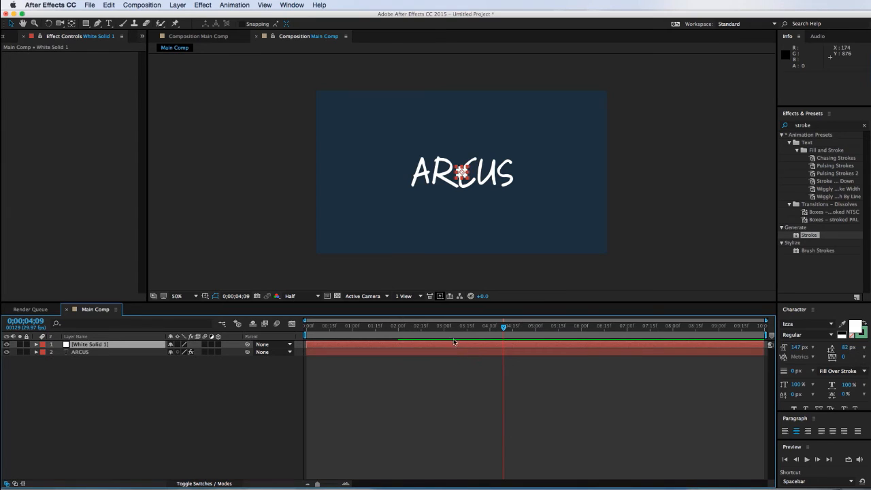
key("super+Tab")
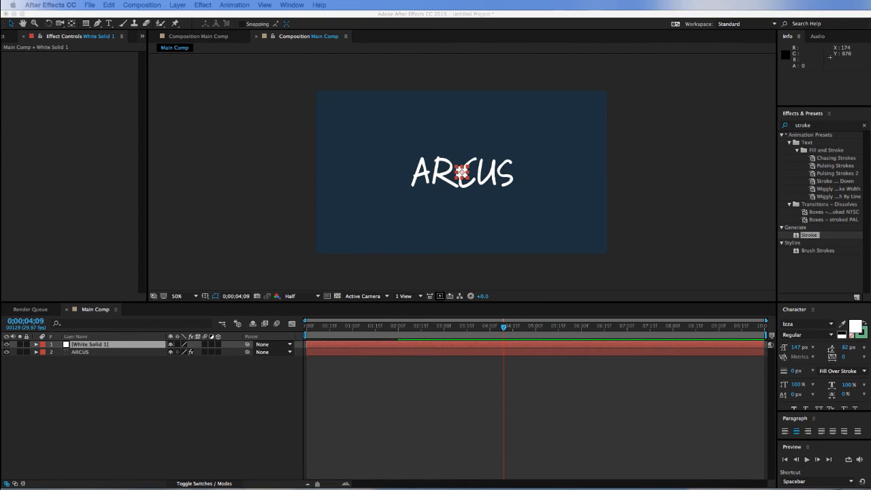
key("super+shift+y")
left_click(415, 338)
left_click(493, 415)
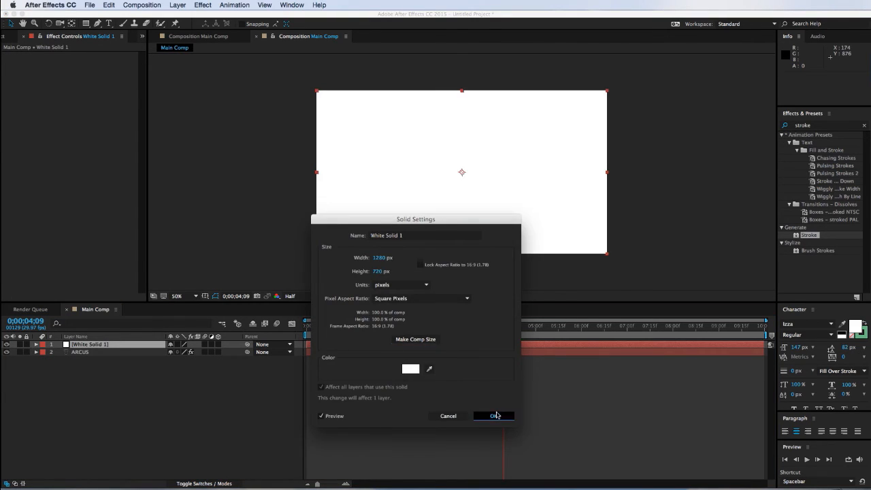
Step: Set the white solid's opacity to 0% so the lettering can be seen through it
key("t")
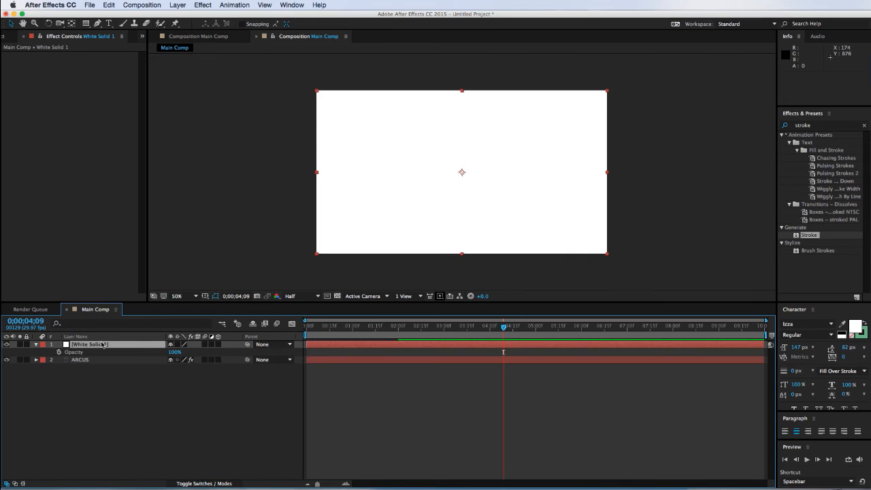
left_click(178, 353)
left_click_drag(173, 352, 8, 354)
Step: Draw separate short vertical drip mask paths on the solid below the A, between R and C, below the C and below the U
scroll(556, 162, "up", 1)
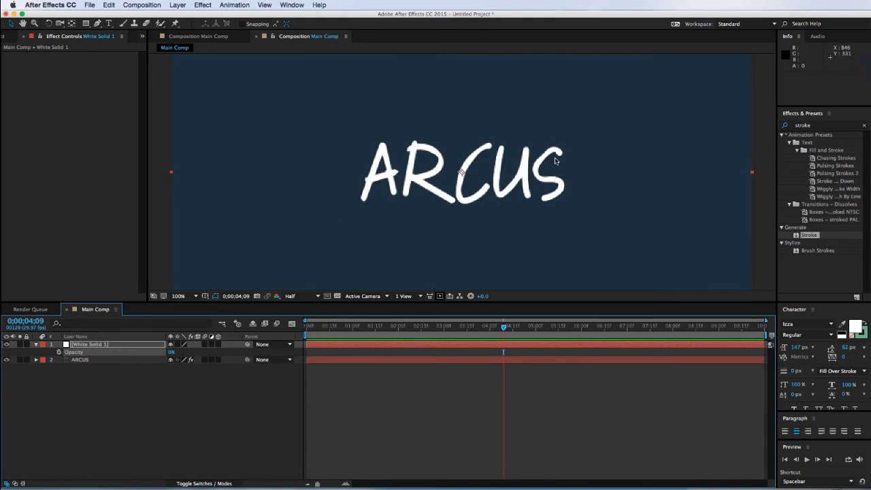
left_click(97, 23)
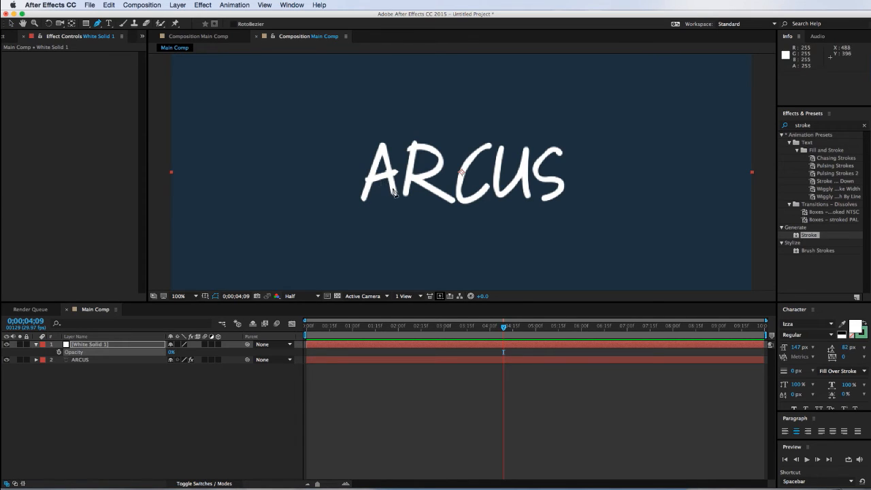
left_click(393, 192)
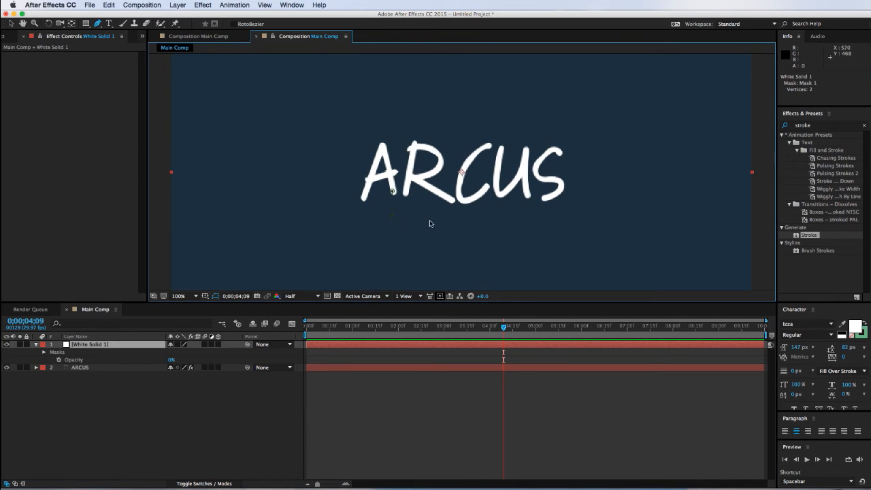
left_click(458, 194)
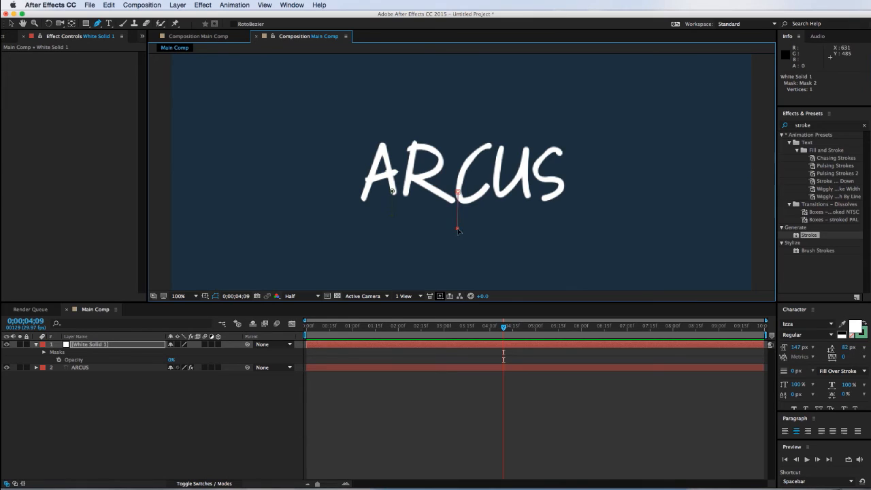
left_click(483, 193)
left_click(514, 184)
left_click(531, 226, "super")
Step: Draw two short vertical drip mask paths on the S, one from its upper curve and one from its lower curve
left_click(552, 150)
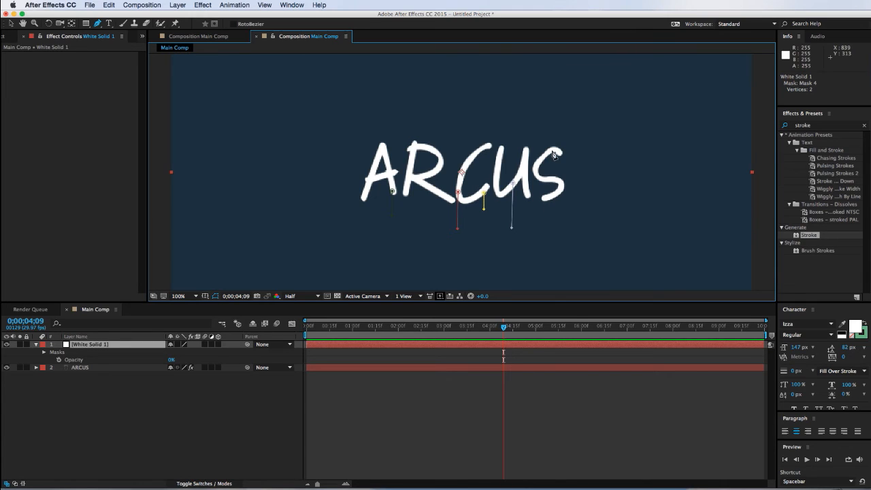
left_click(554, 168, "super")
key("super+z")
left_click(551, 154)
left_click(552, 168, "super")
left_click(554, 167, "super")
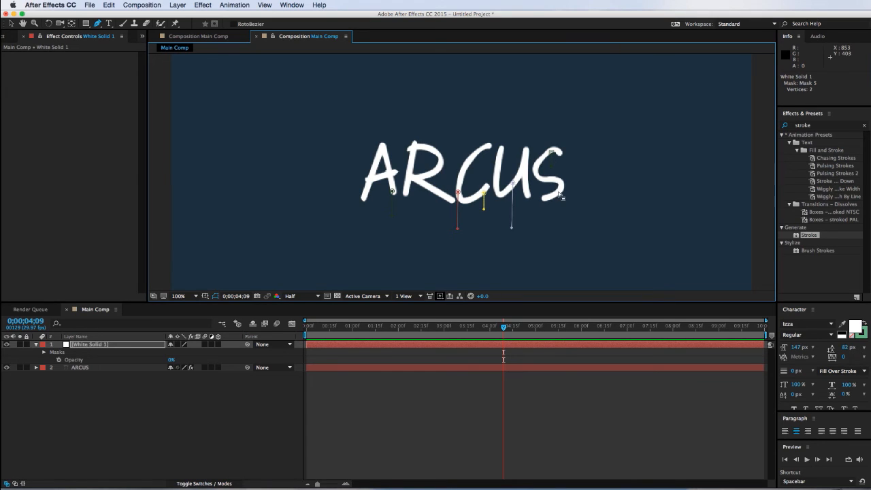
left_click(560, 191)
left_click(567, 230, "super")
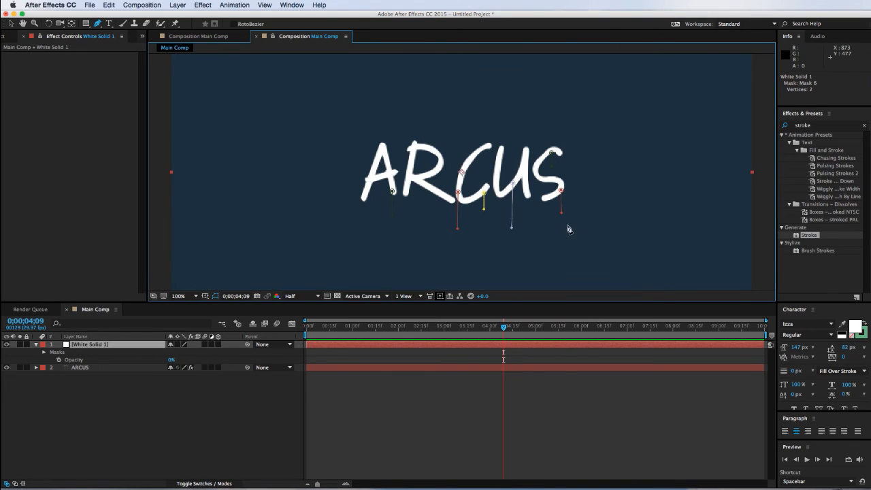
Step: Apply the Stroke effect to the white solid and set the solid's opacity to 100%
left_click(524, 350)
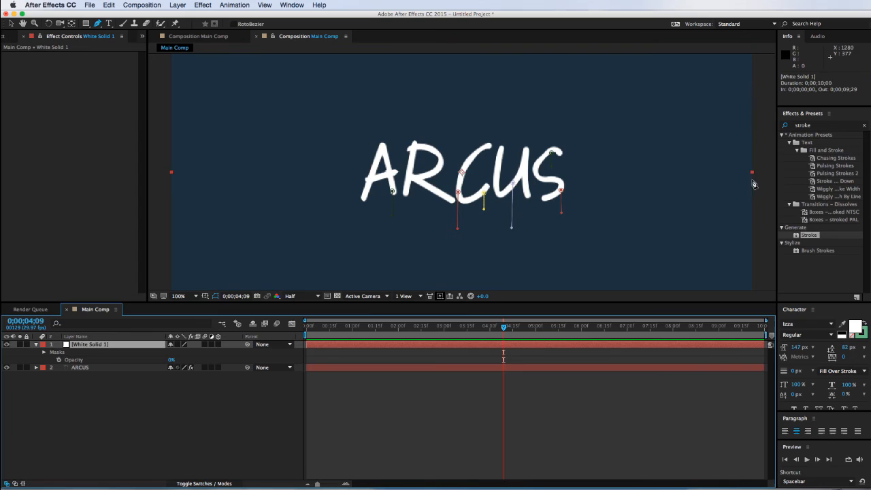
double_click(810, 235)
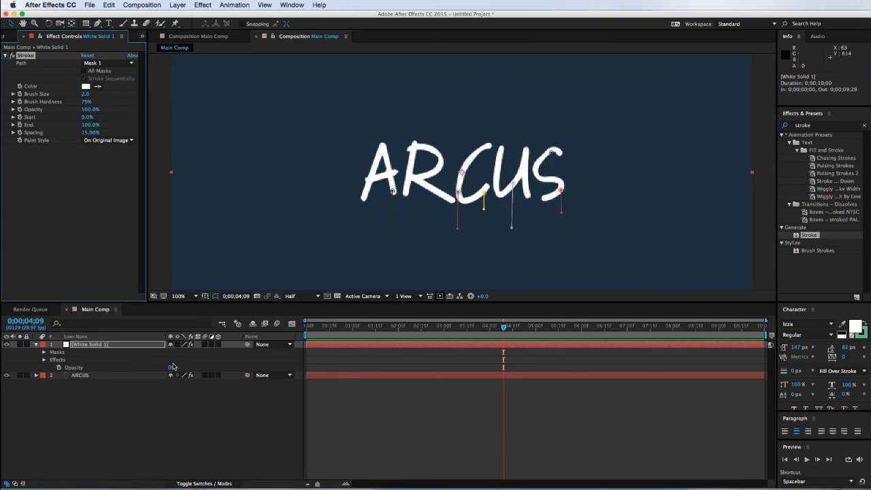
left_click(172, 366)
type("100")
key("Return")
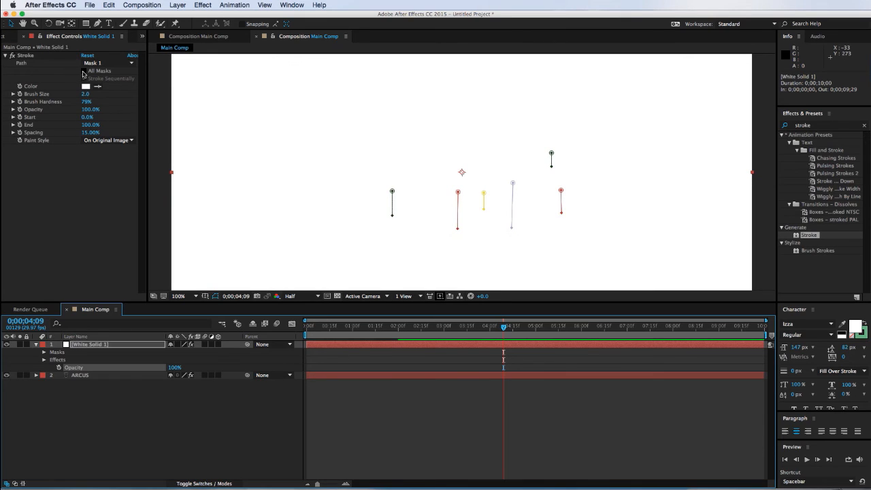
Step: Make the solid's Stroke effect use All Masks with the Paint Style set to Reveal Original Image
left_click(84, 71)
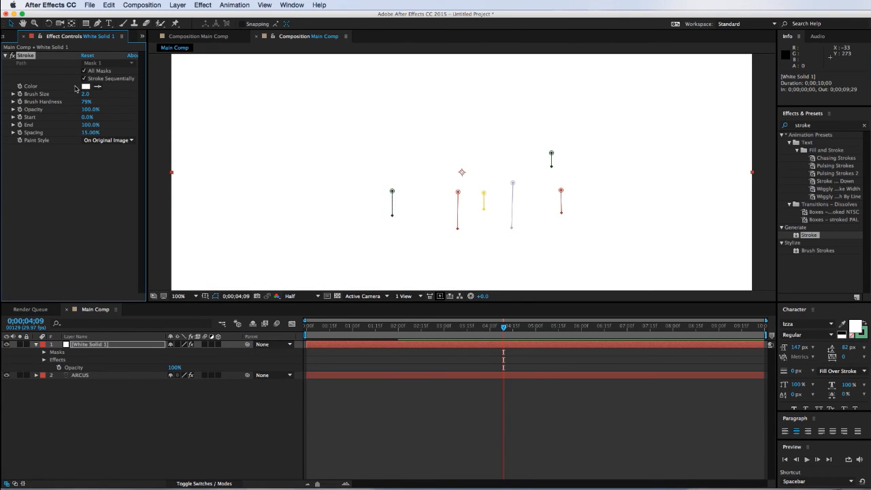
left_click(102, 140)
left_click(99, 167)
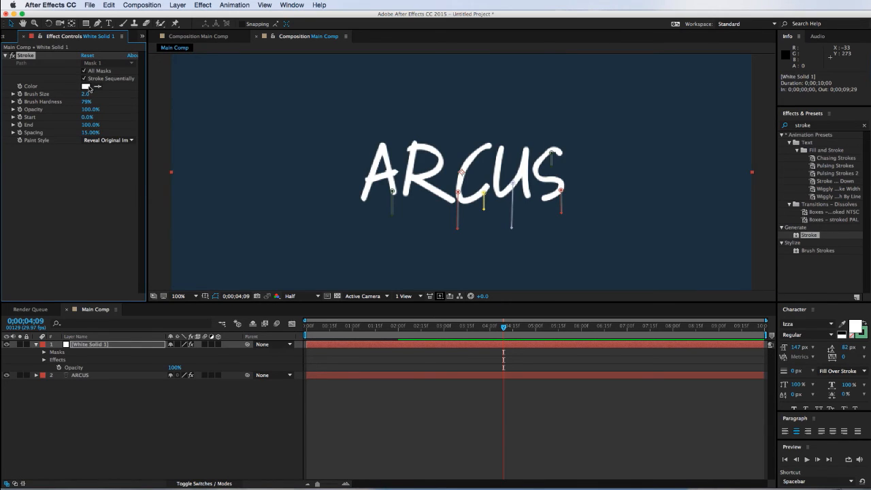
Step: Set the drip Stroke's Brush Size to 4.0 and hide the mask outlines in the composition view
left_click_drag(86, 94, 95, 93)
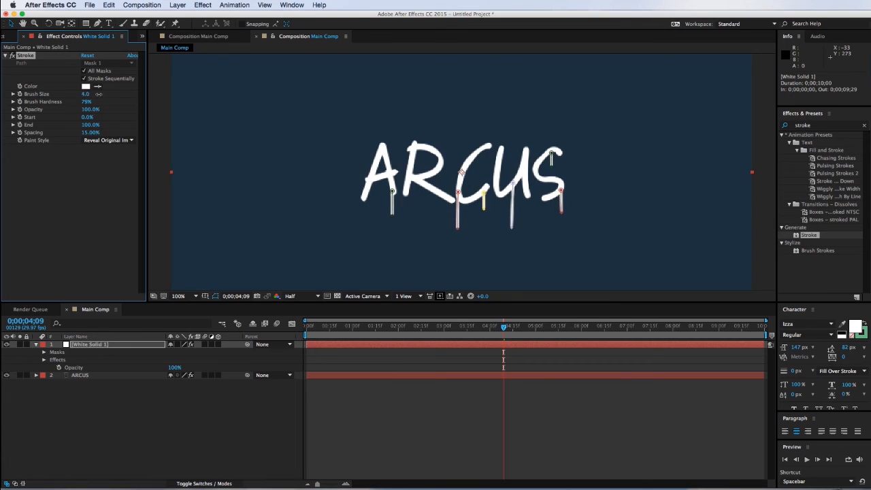
left_click(110, 168)
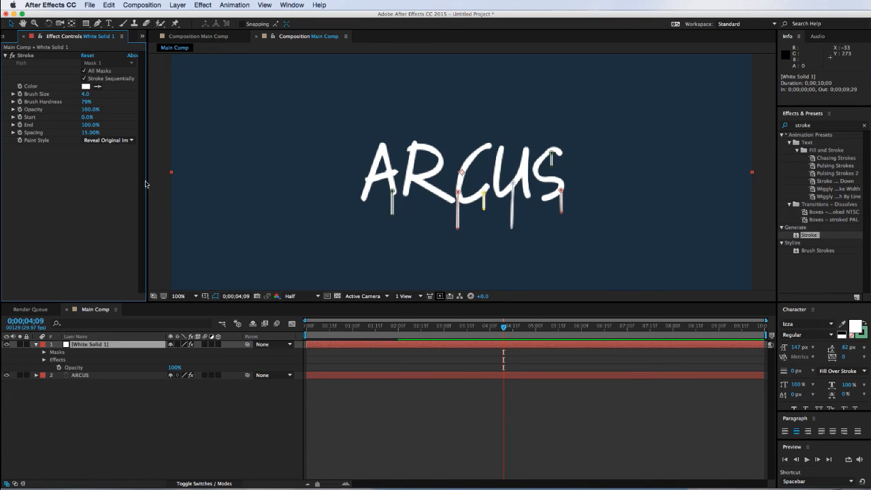
key("super+shift+h")
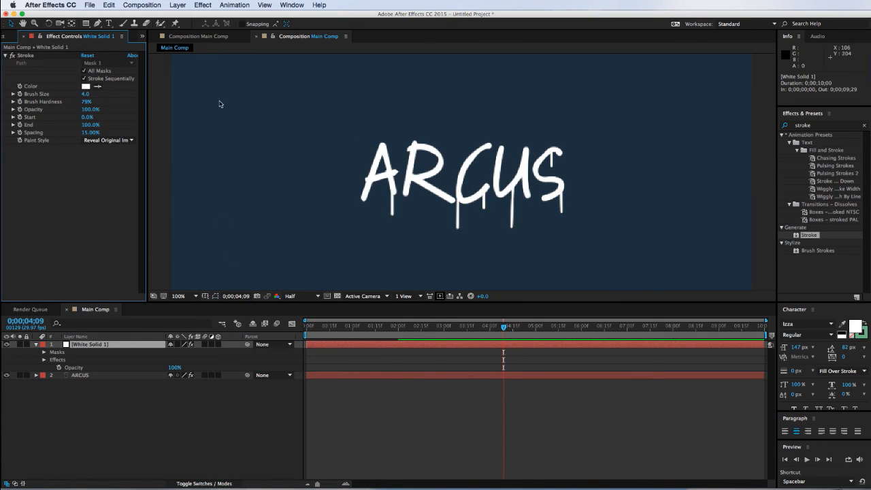
Step: Turn off Stroke Sequentially and keyframe the drips' End at 0% at 0;00;04;09, raising it to 70% at 0;00;06;10
mouse_move(89, 125)
left_mouse_down()
mouse_move(42, 131)
mouse_move(102, 127)
left_mouse_up()
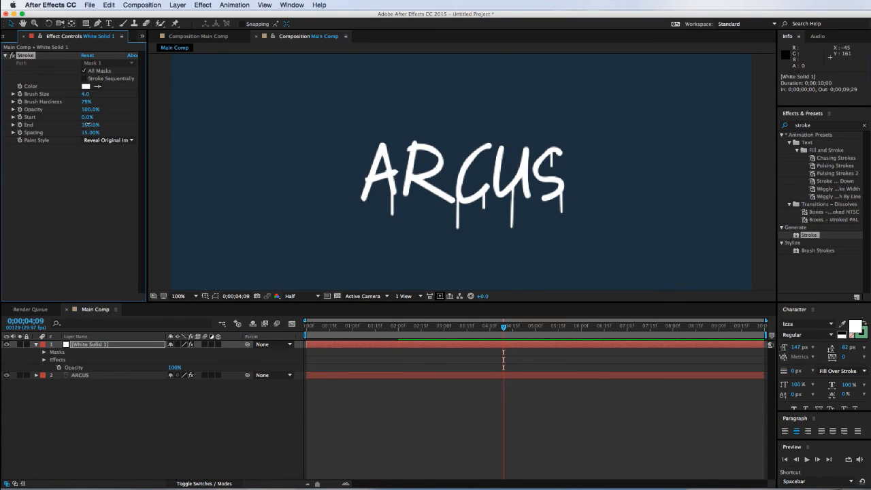
left_click_drag(88, 124, 51, 127)
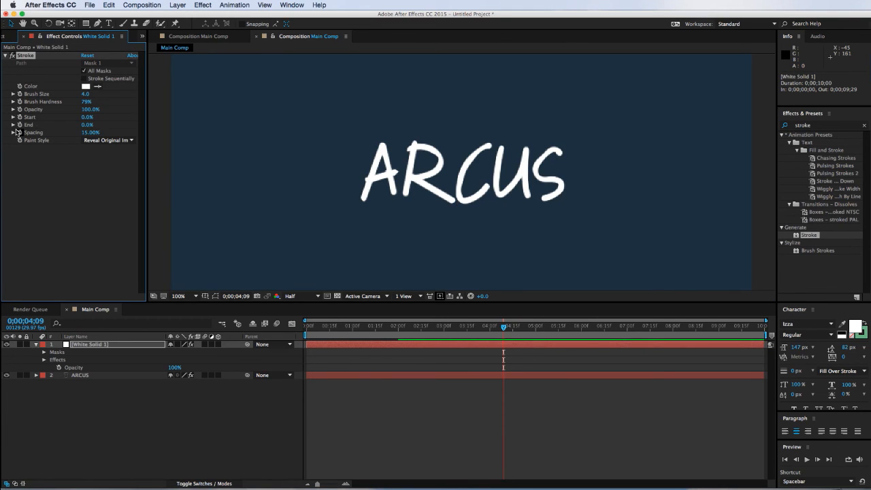
left_click_drag(502, 328, 596, 327)
left_click_drag(87, 124, 131, 129)
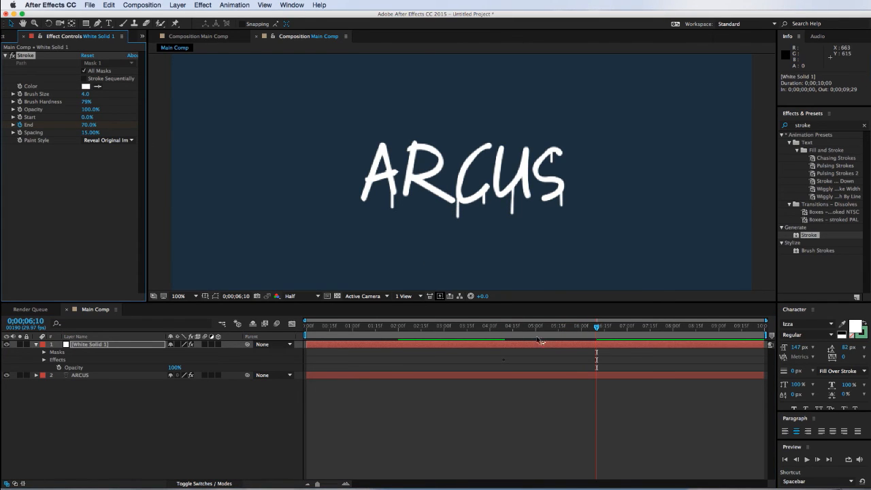
Step: Lengthen the drips' End animation and shift its keyframes to run from about 2 seconds to about 6.6 seconds, checking the timing
key("u")
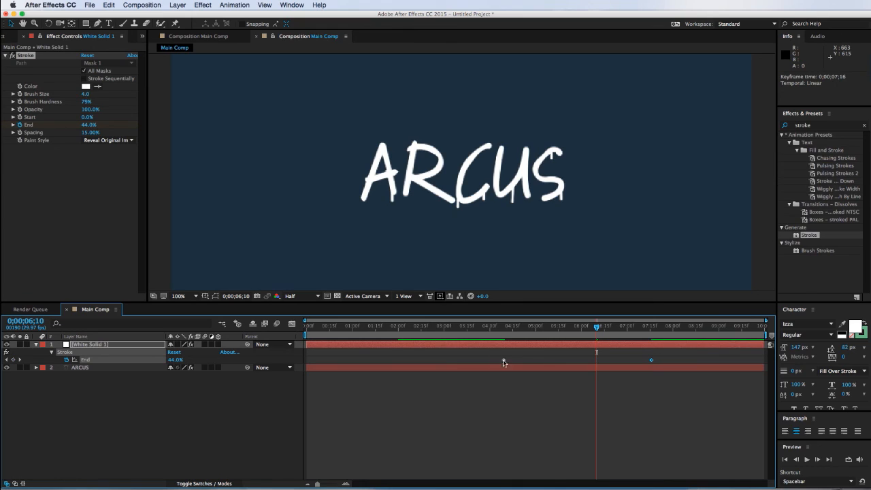
left_click_drag(504, 360, 456, 330)
left_click(426, 330)
left_click(540, 395)
Step: Duplicate the white solid layer and delete Masks 1 through 6 from the upper copy
left_click(403, 347)
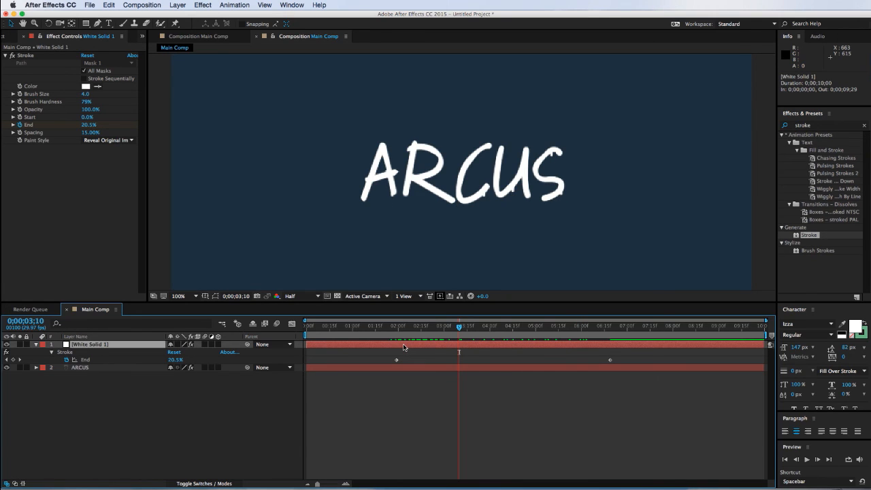
key("m")
left_click(90, 354)
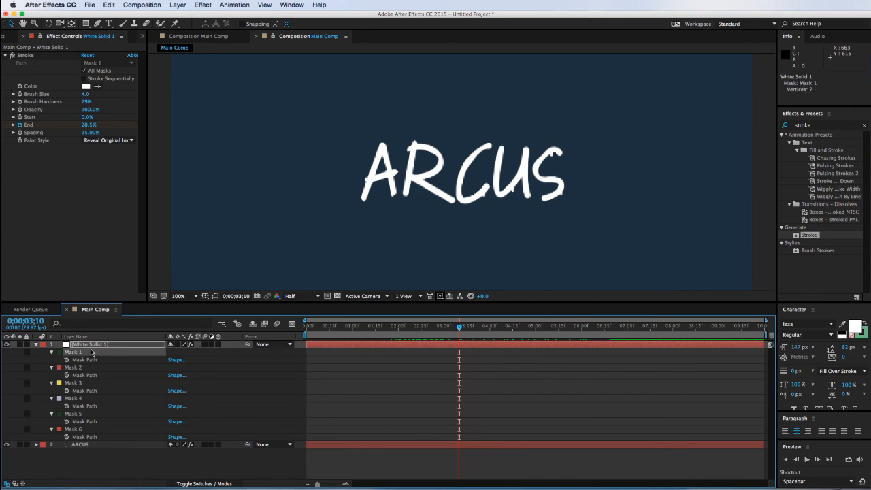
left_click(92, 345)
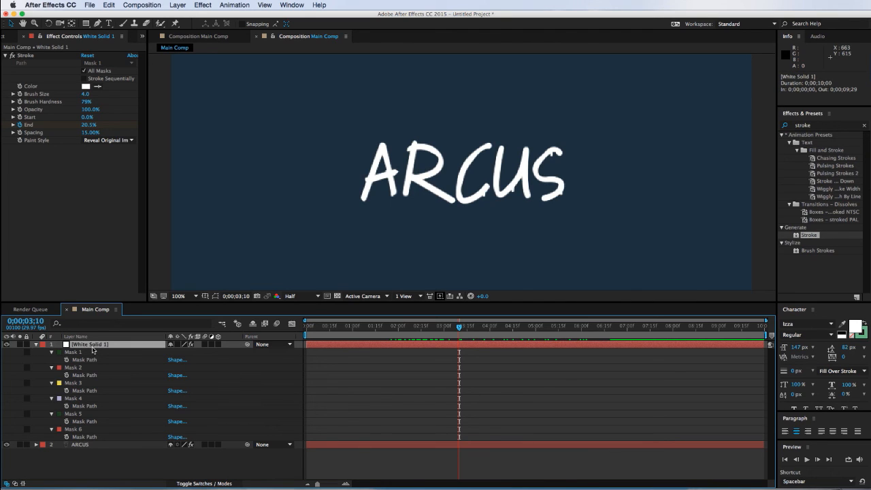
key("ctrl+d")
left_click(91, 352)
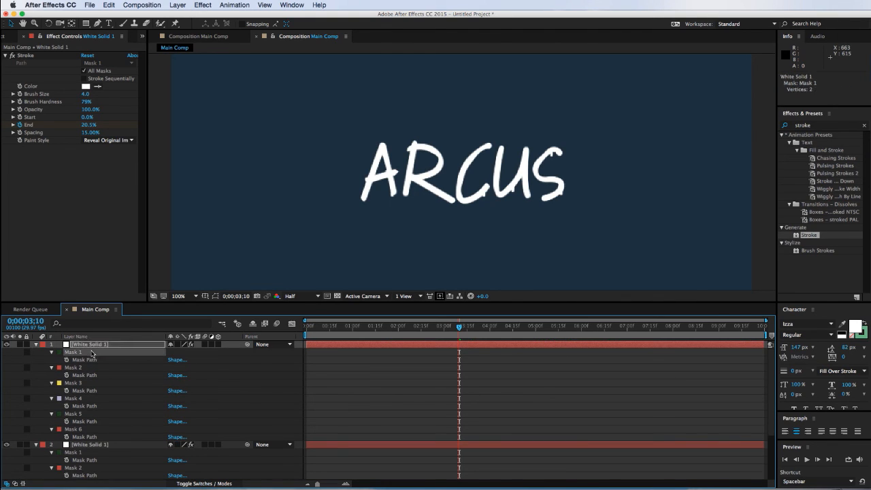
left_click(85, 431, "shift")
key("Delete")
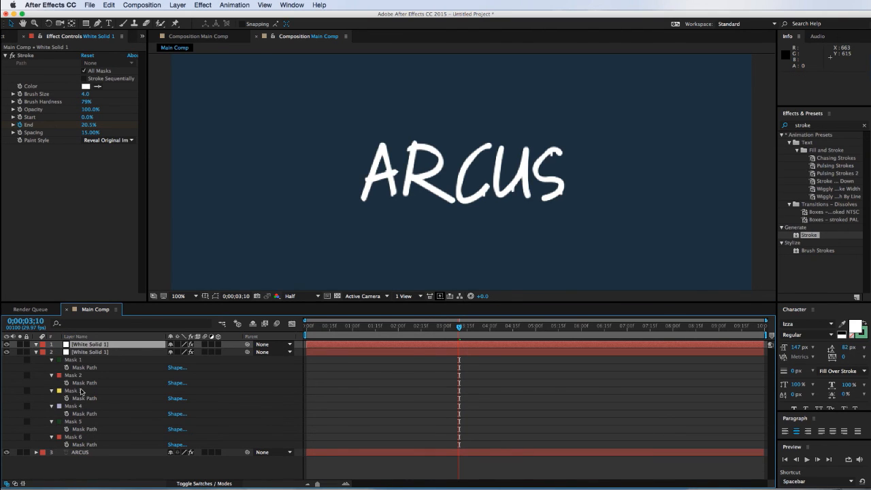
Step: Move Mask 2, Mask 3 and Mask 5 from the lower white solid to the upper copy
left_click(83, 392)
left_click(83, 376, "super")
left_click(80, 423, "super")
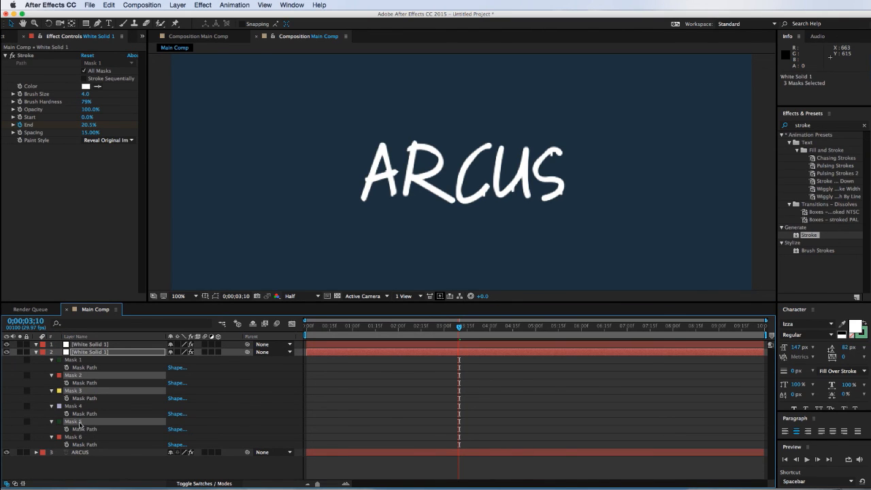
left_click_drag(80, 423, 108, 349)
Step: Shift both of the upper solid's End keyframes about one second later, with the last at 0;00;07;22, and scrub through the result
key("u")
mouse_move(383, 353)
left_mouse_down()
mouse_move(570, 366)
mouse_move(661, 361)
left_mouse_up()
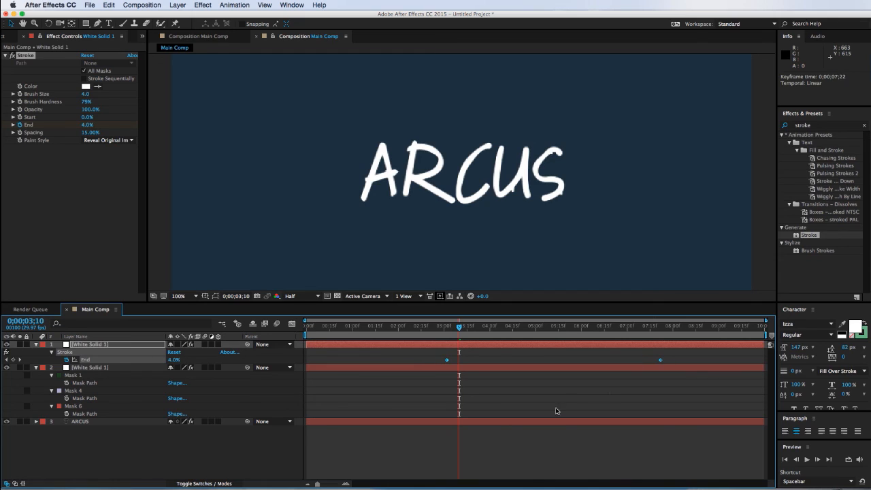
left_click(557, 409)
left_click_drag(393, 328, 555, 328)
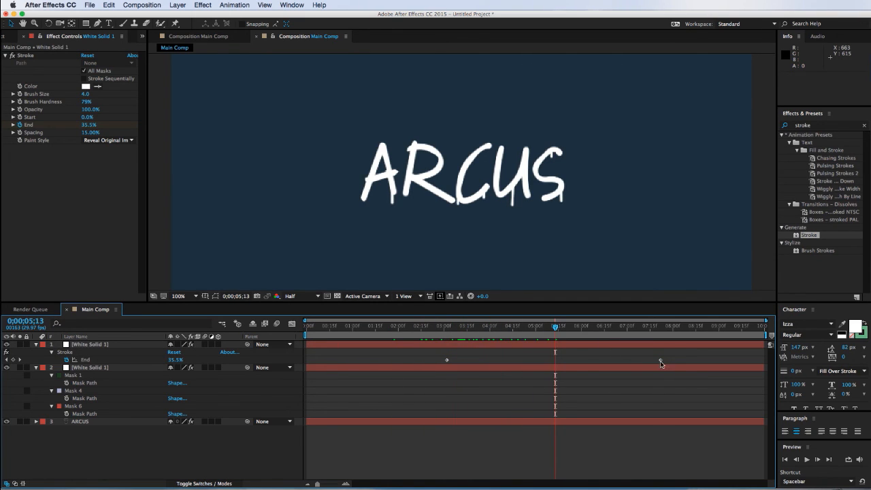
Step: Move the upper solid's last End keyframe earlier to about 5.8 seconds and scrub through the drips to 0;00;06;18
left_click_drag(660, 360, 572, 373)
left_click_drag(416, 327, 610, 322)
left_click(504, 413)
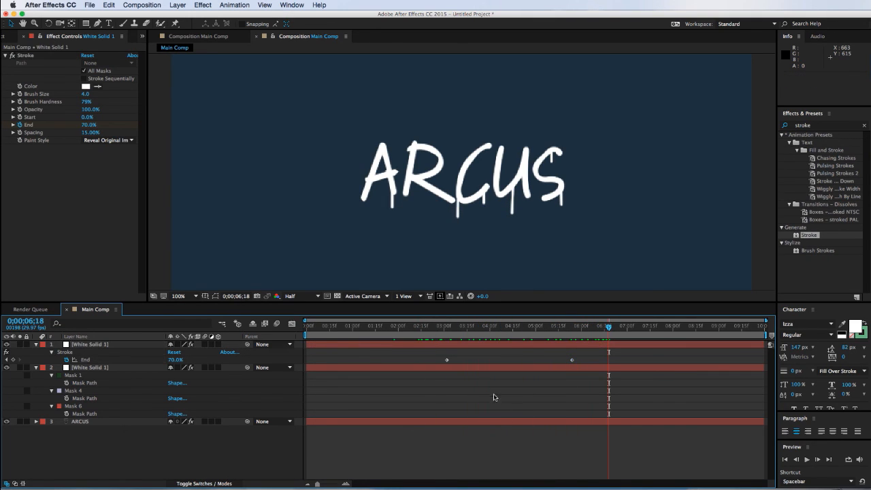